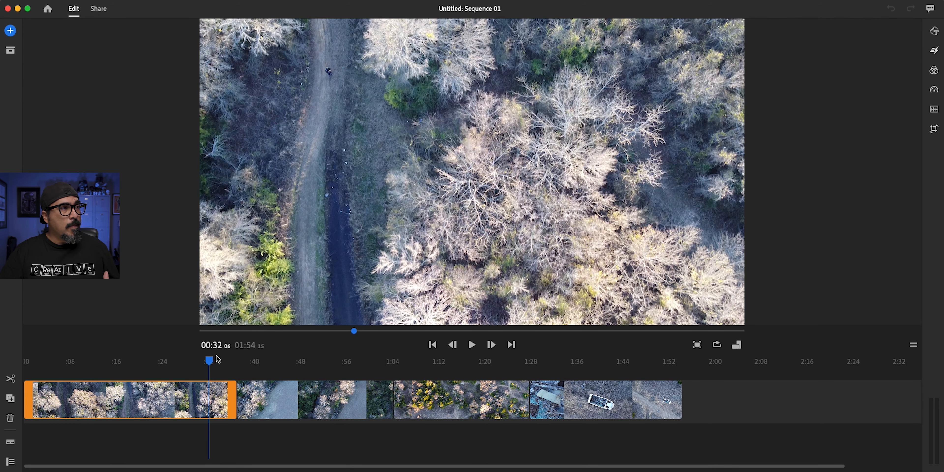
Place the playhead at about 33 seconds in the first clip and open the color controls
left_click_drag(218, 360, 241, 363)
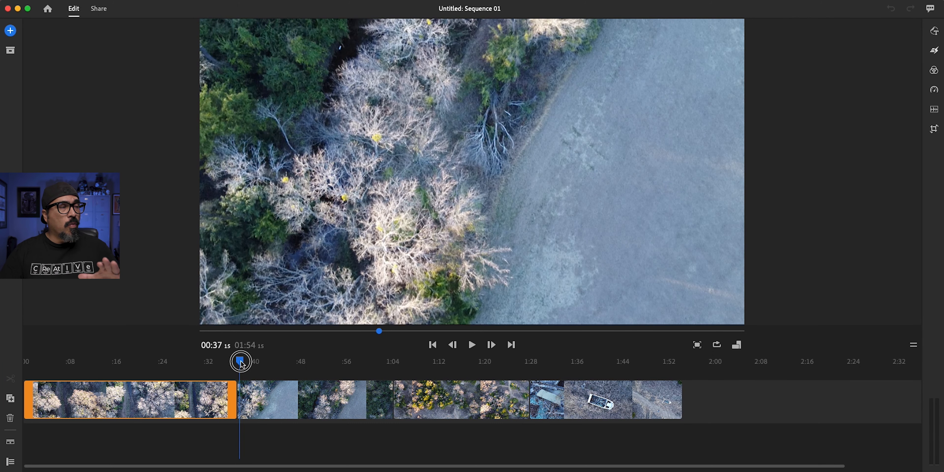
left_click_drag(242, 363, 219, 399)
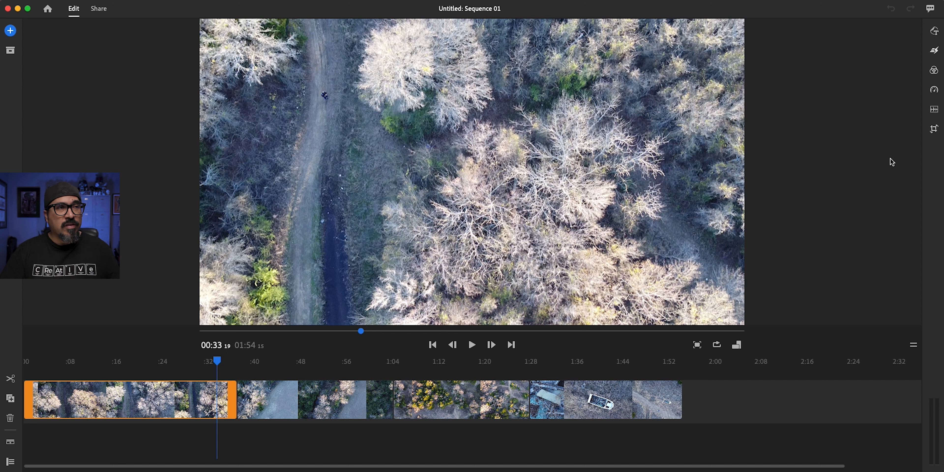
left_click(935, 71)
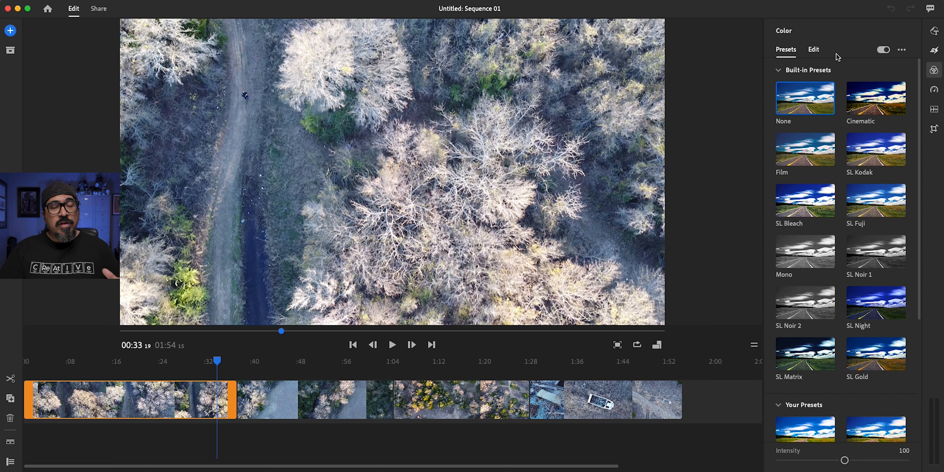
Try the Cinematic, SL Fuji, SL Noir 1 and SL Matrix color presets on the first clip, and return it to None
left_click(878, 101)
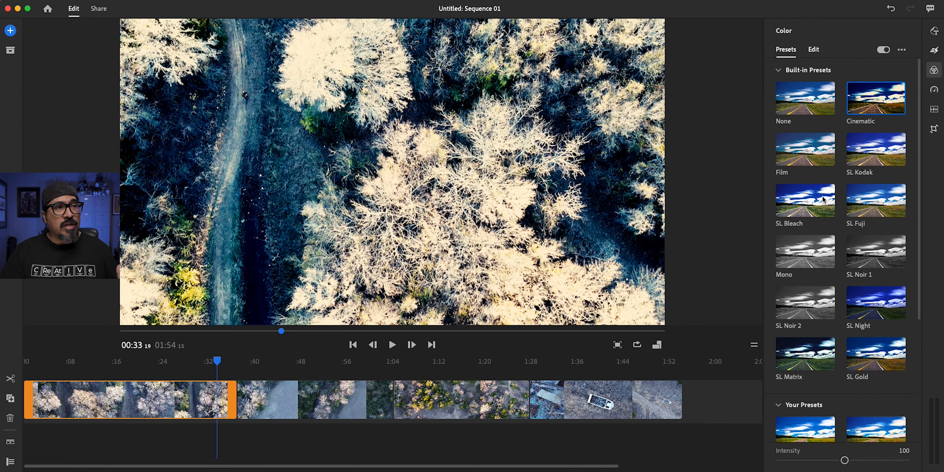
left_click(878, 210)
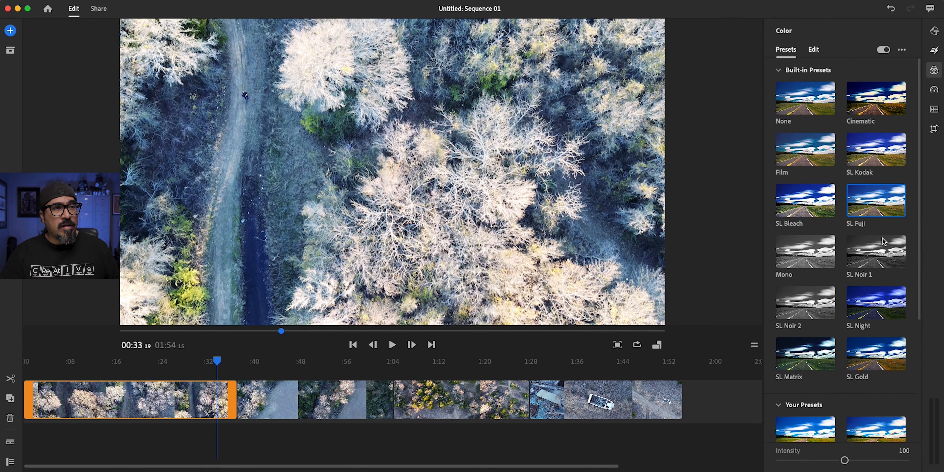
left_click(884, 256)
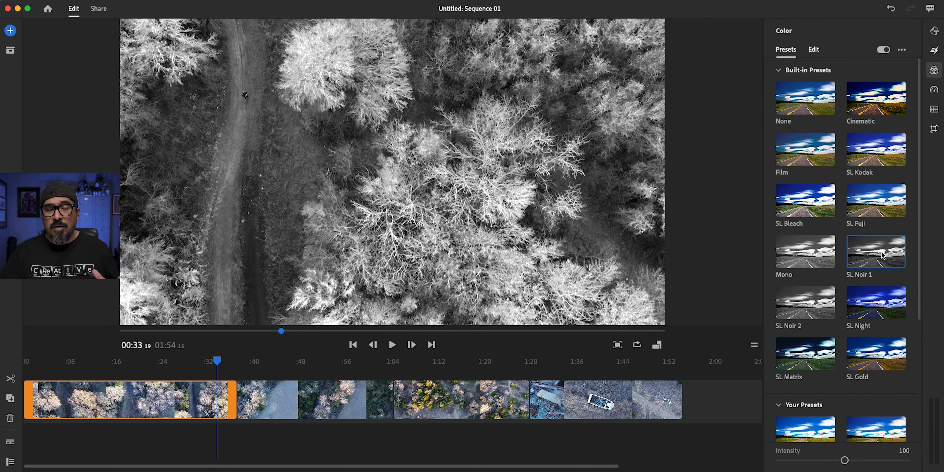
left_click(820, 352)
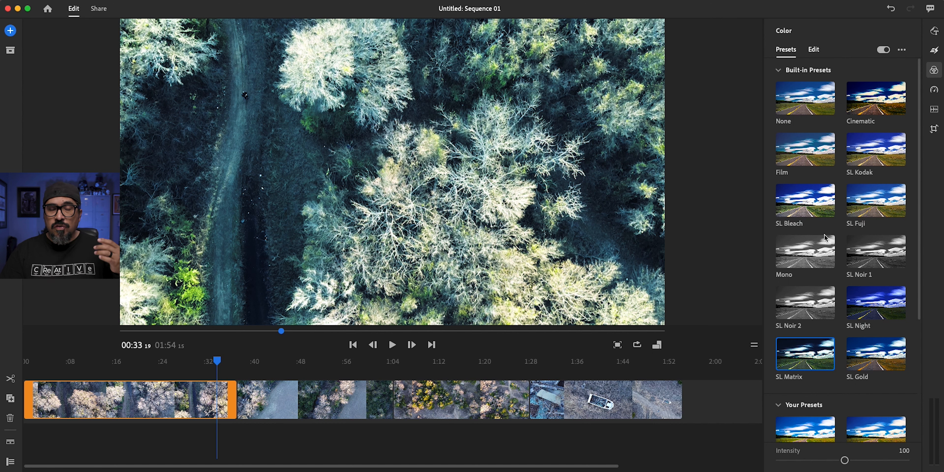
left_click(818, 100)
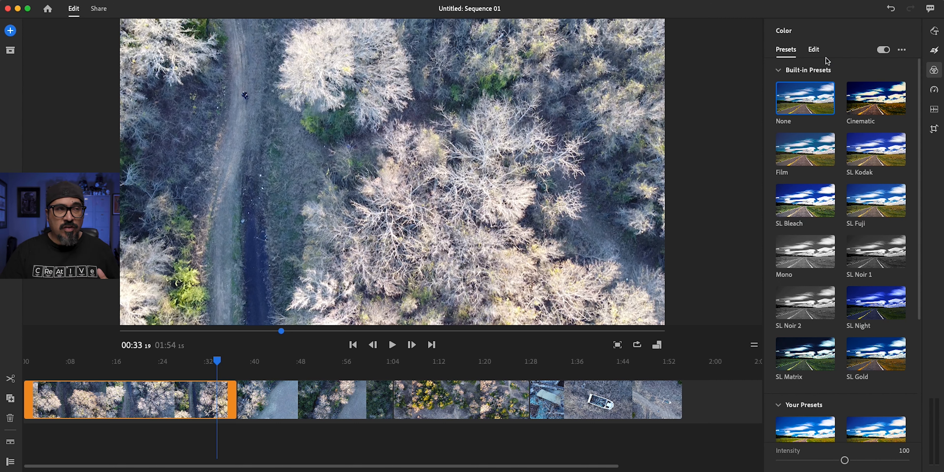
Manually adjust the first clip's basic color, setting Exposure to -0.55 and Contrast to 22
left_click(814, 50)
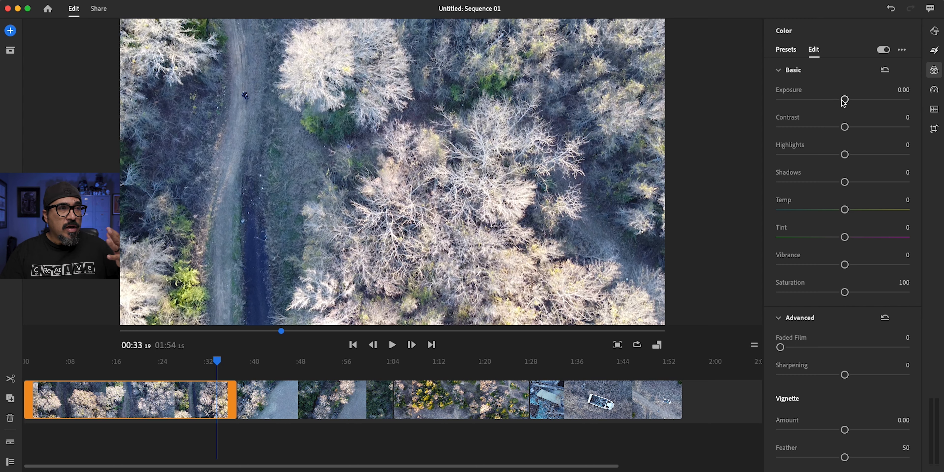
left_click_drag(844, 102, 858, 132)
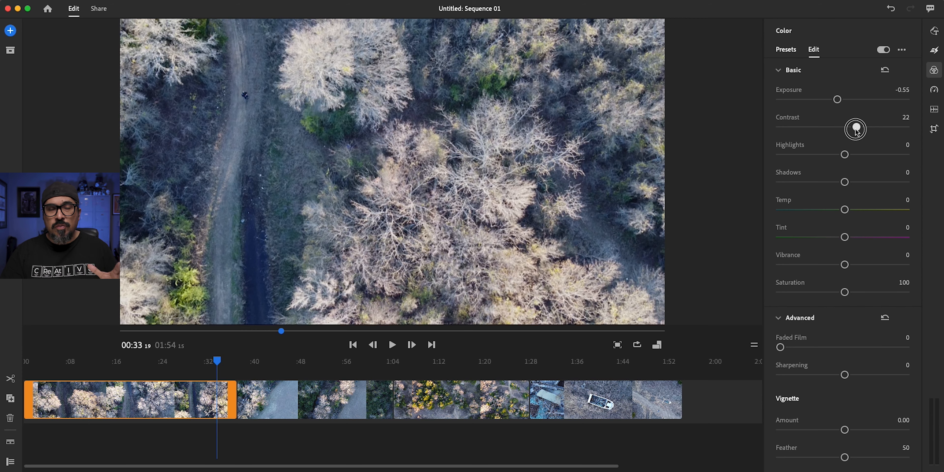
left_click_drag(857, 131, 857, 131)
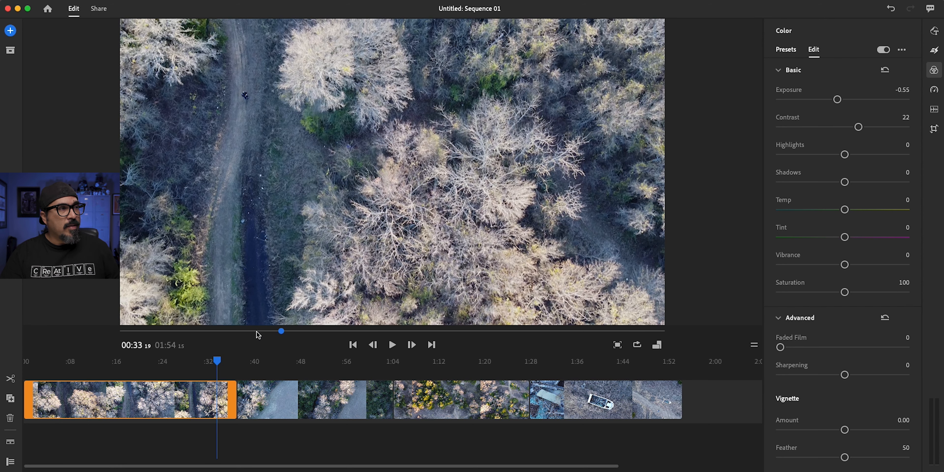
With the playhead at 28 seconds, set the first clip's Shadows and Temp to 15, Vibrance to 10 and Saturation to 114
left_click(183, 365)
left_click_drag(185, 368, 186, 367)
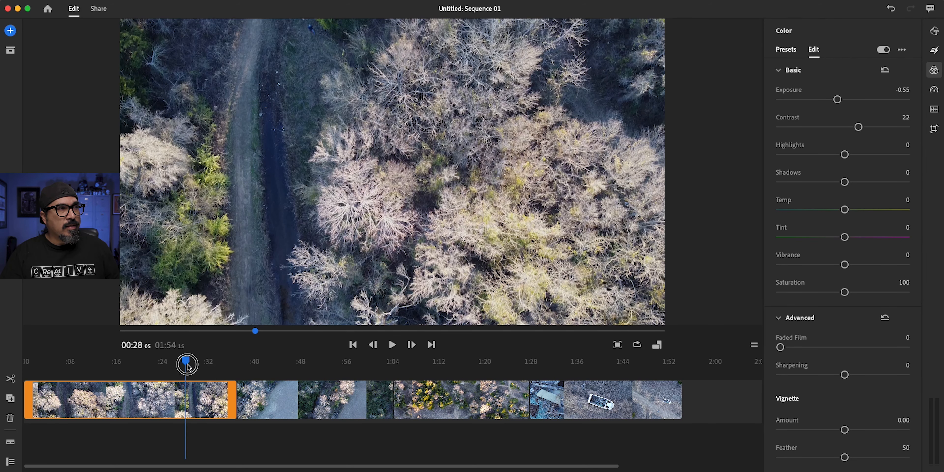
left_click_drag(845, 183, 851, 224)
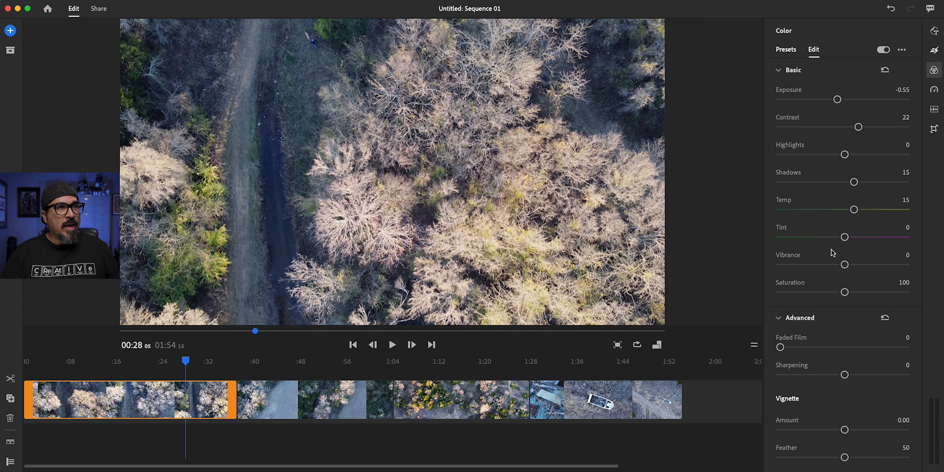
left_click_drag(845, 239, 850, 282)
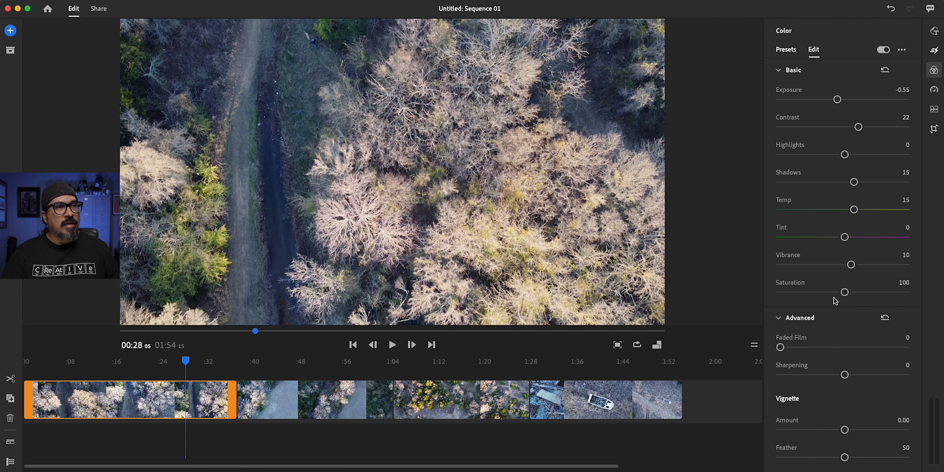
mouse_move(846, 294)
left_mouse_down()
mouse_move(886, 297)
mouse_move(850, 293)
mouse_move(814, 268)
mouse_move(854, 294)
left_mouse_up()
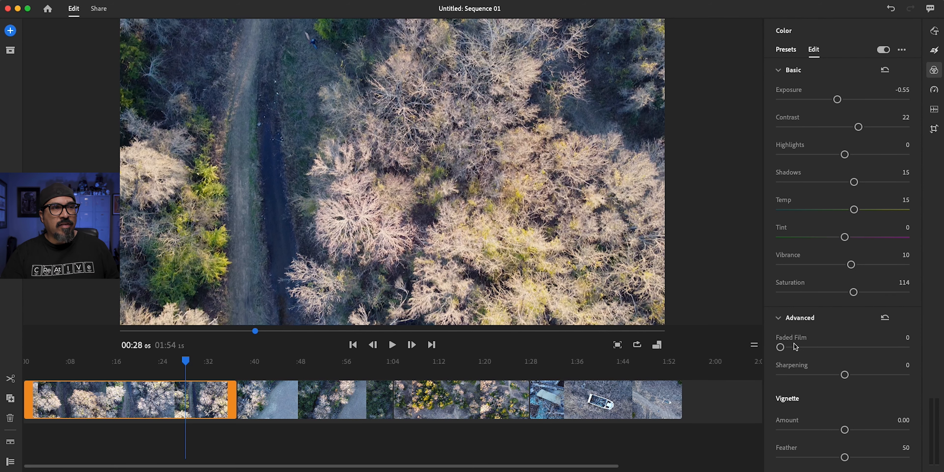
Try out Faded Film and the vignette on the first clip, ending with Faded Film, vignette Amount and Feather all at 0
left_click_drag(824, 348, 780, 347)
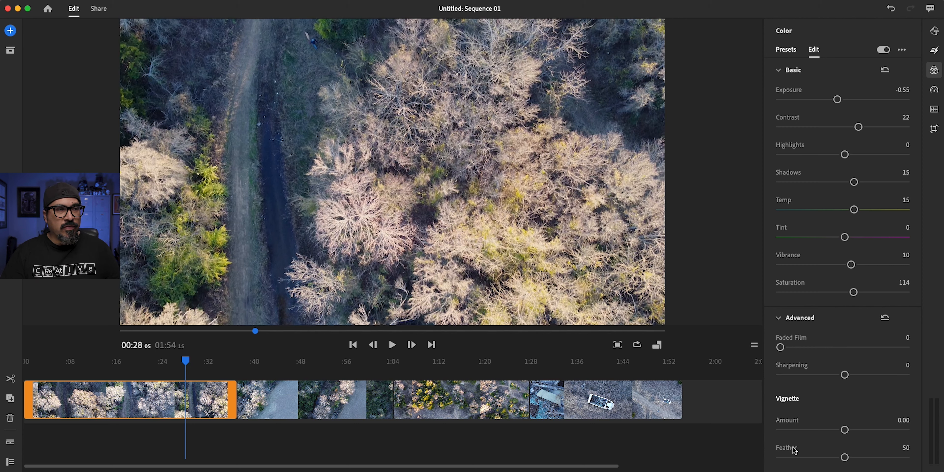
left_click_drag(846, 436, 758, 465)
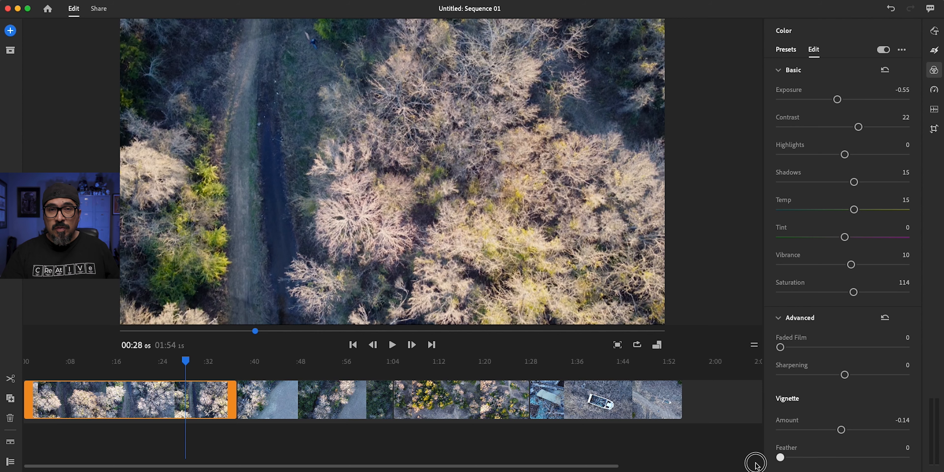
left_click(888, 417)
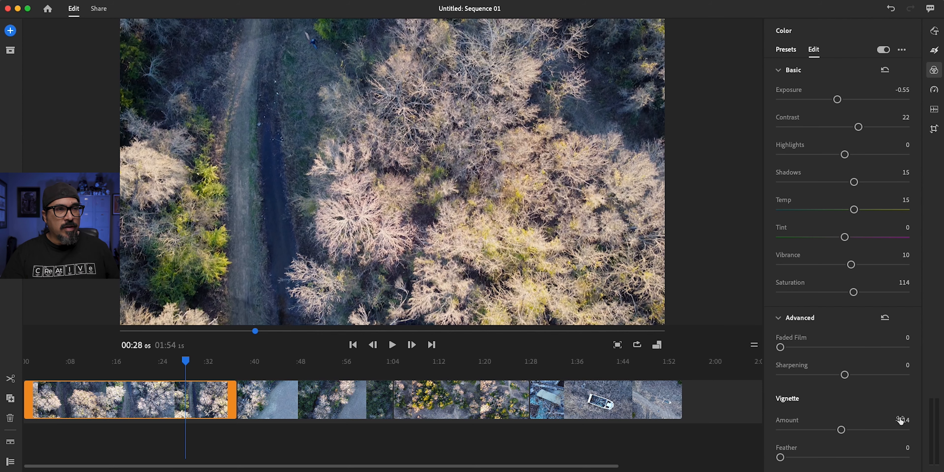
type("0")
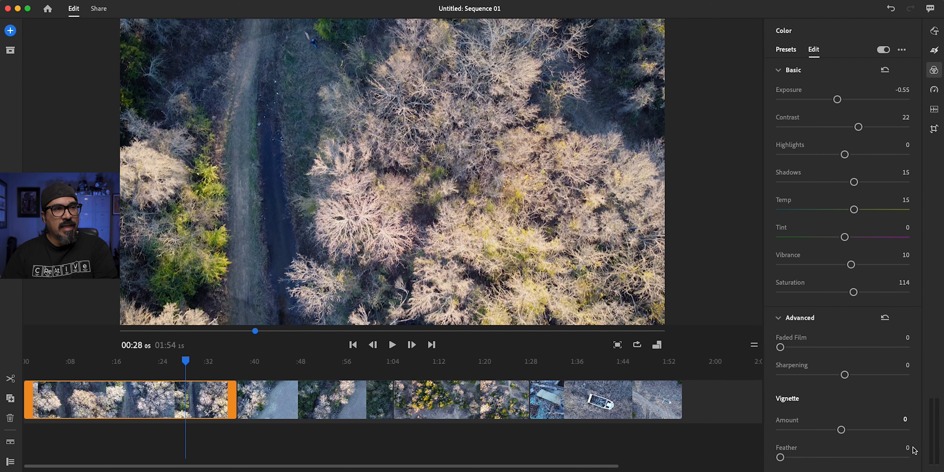
key("Return")
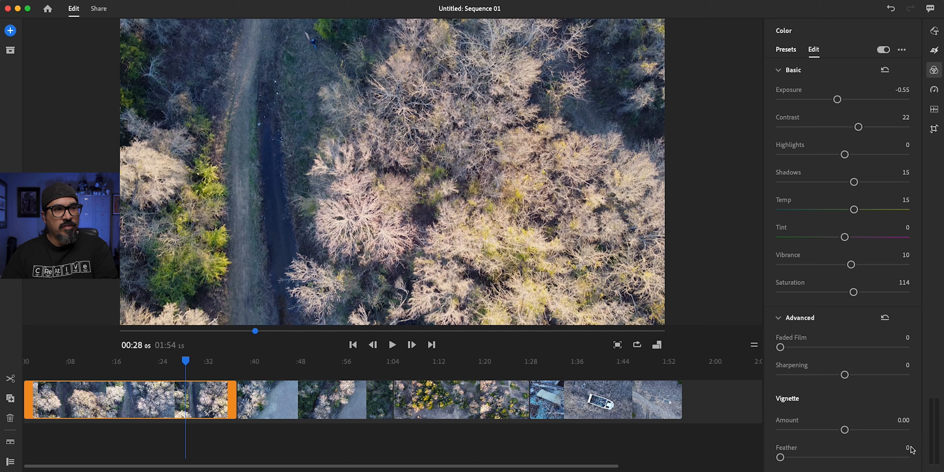
left_click(907, 453)
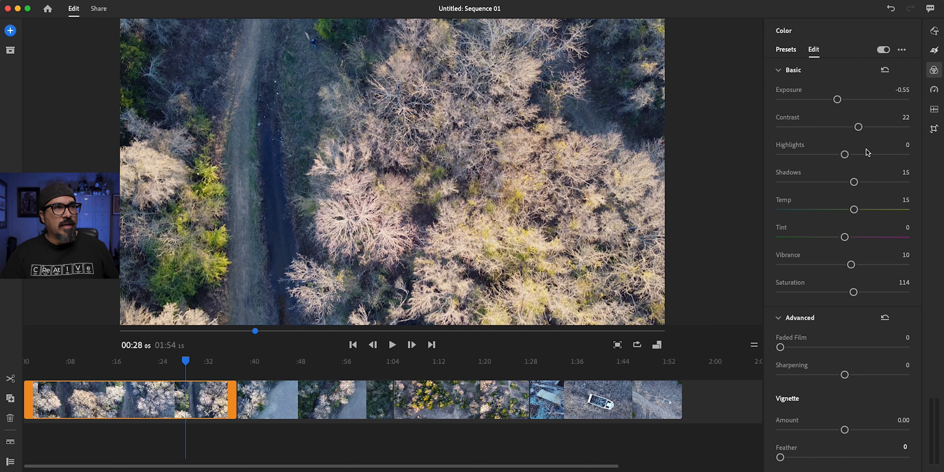
Refine the first clip's grade by raising Contrast to 31 and Temp to 24
left_click_drag(866, 126, 861, 125)
left_click_drag(852, 214, 859, 217)
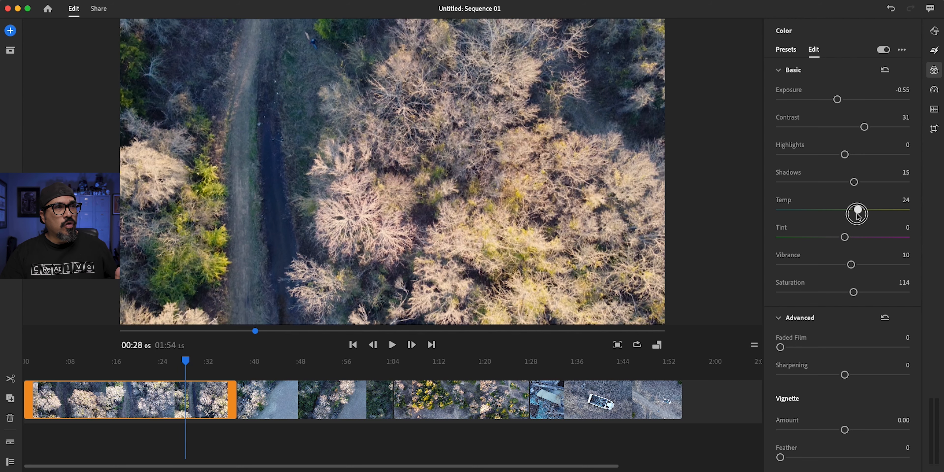
left_click_drag(859, 217, 859, 217)
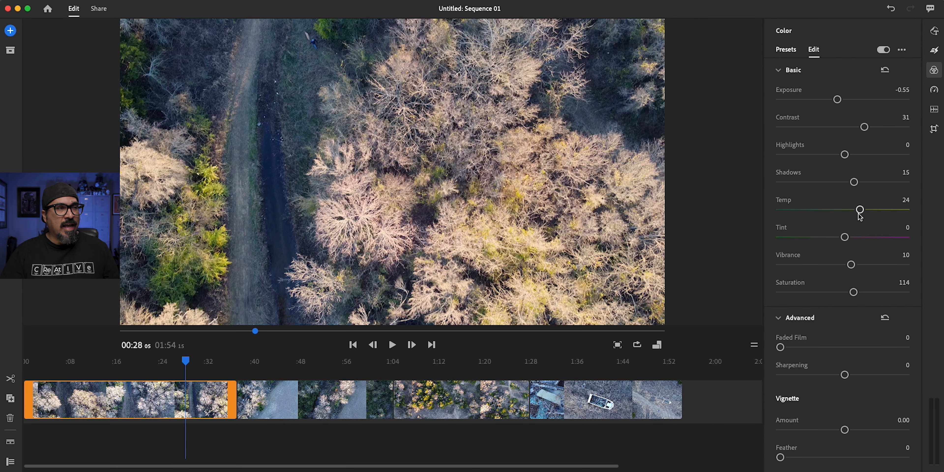
Compare the graded first clip with the uncorrected second clip, finishing with the first clip selected
left_click(287, 401)
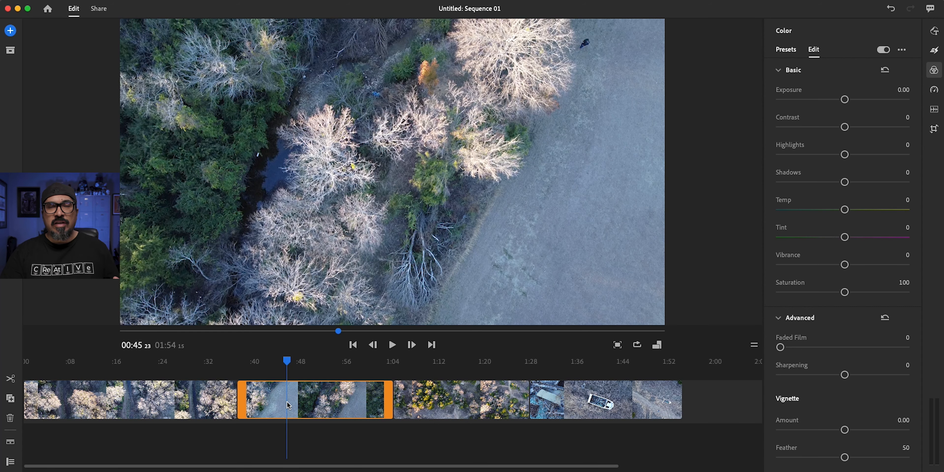
left_click(161, 407)
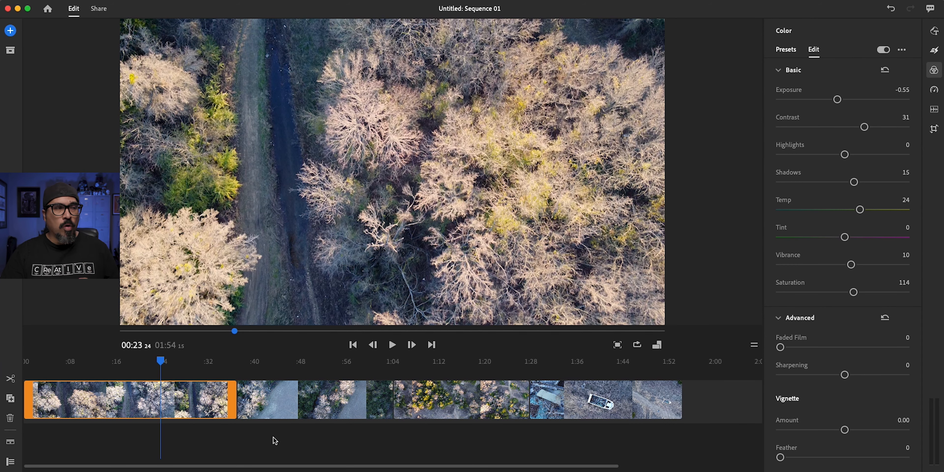
left_click(300, 417)
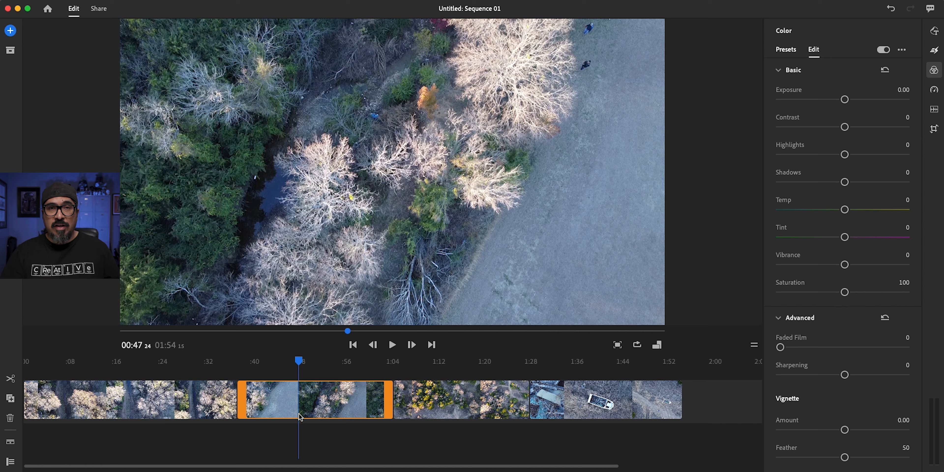
left_click(224, 409)
left_click(274, 386)
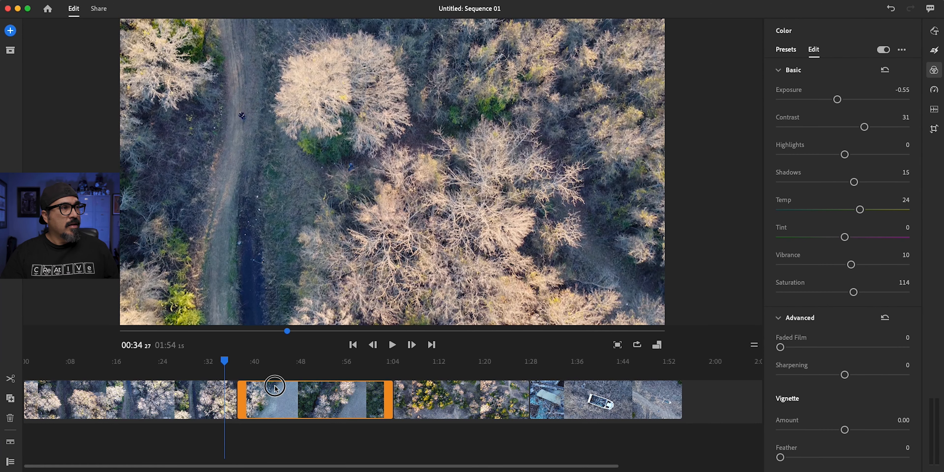
left_click(214, 412)
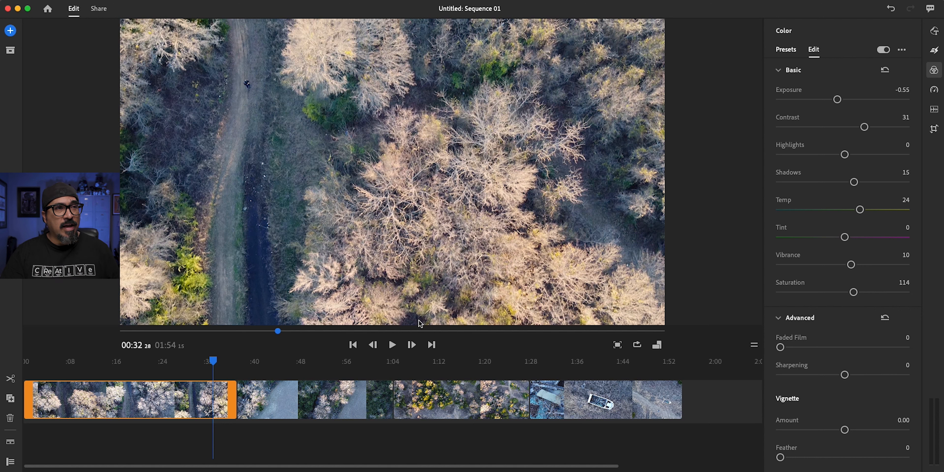
Save the first clip's color adjustments as a preset named "Bike Trail"
left_click(905, 51)
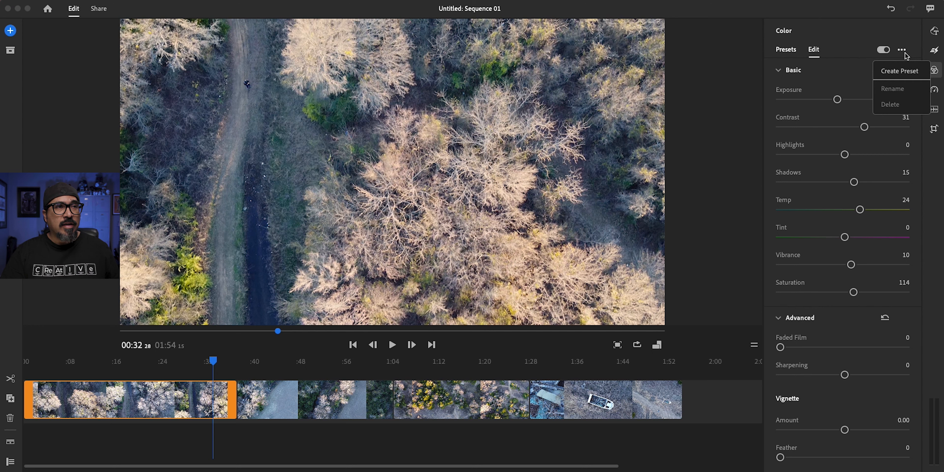
left_click(906, 73)
left_click(484, 231)
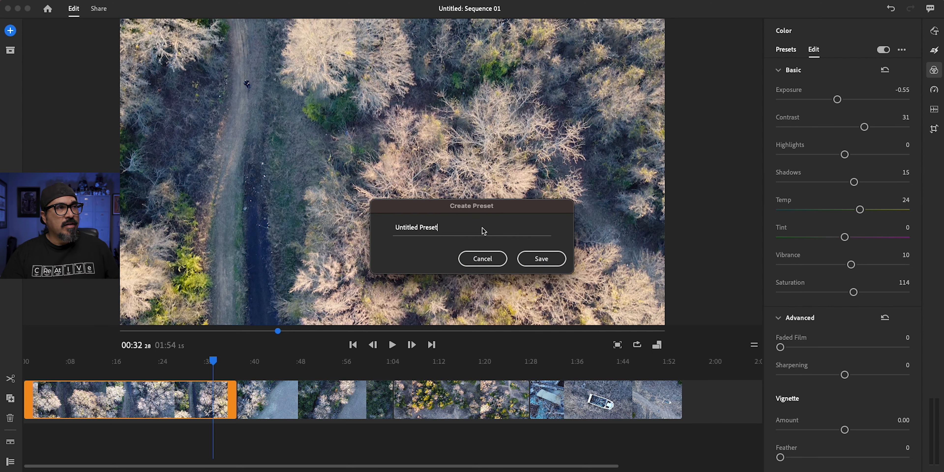
key("super+a")
type("B")
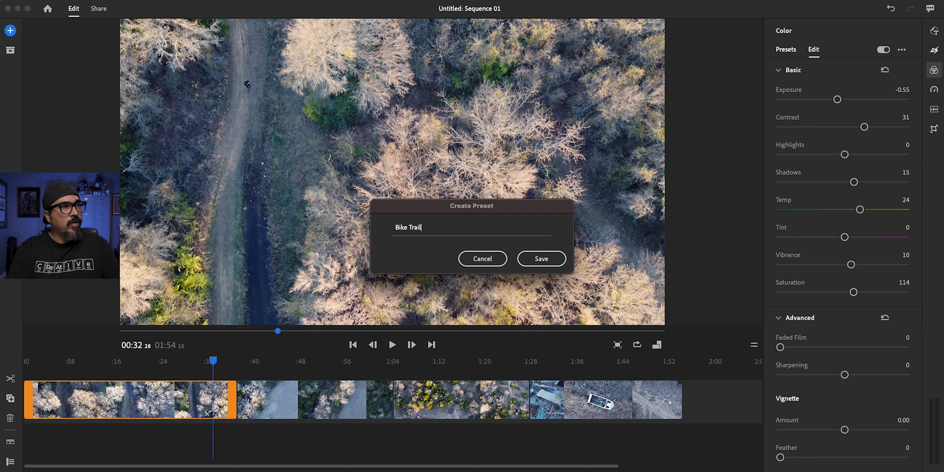
key("Return")
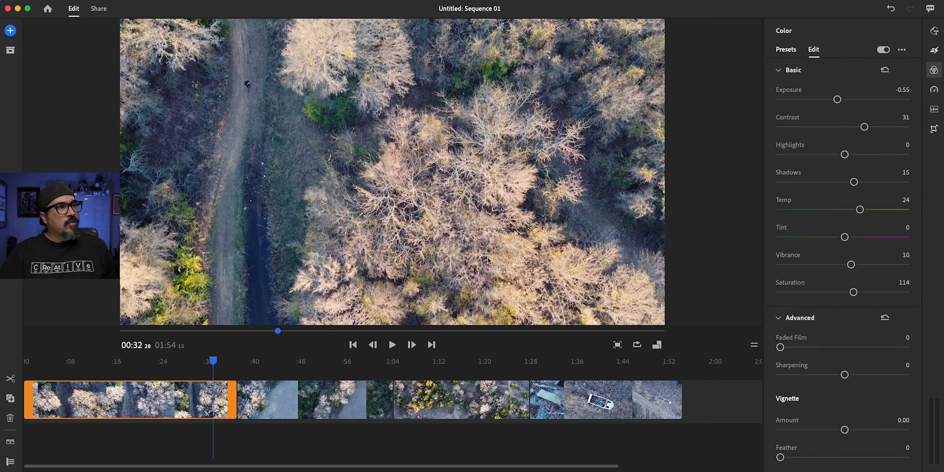
Apply the saved Bike Trail color preset to the second clip in the sequence
left_click(323, 383)
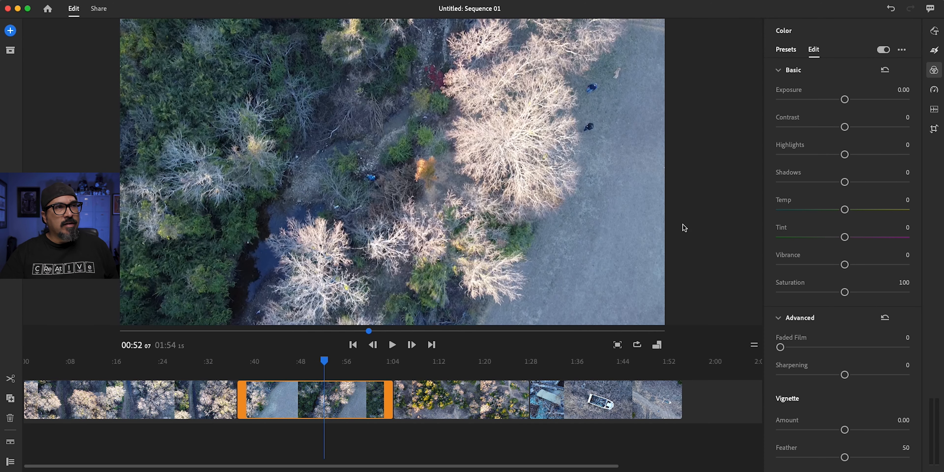
left_click(788, 58)
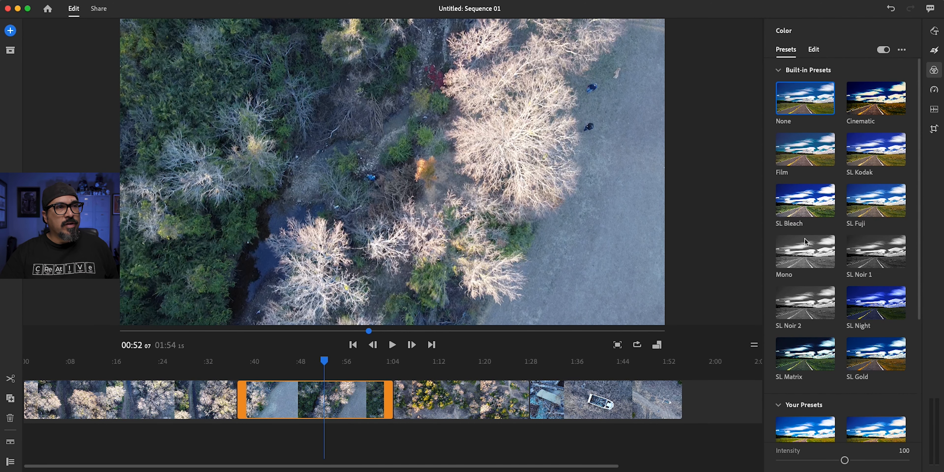
scroll(803, 271, "down", 5)
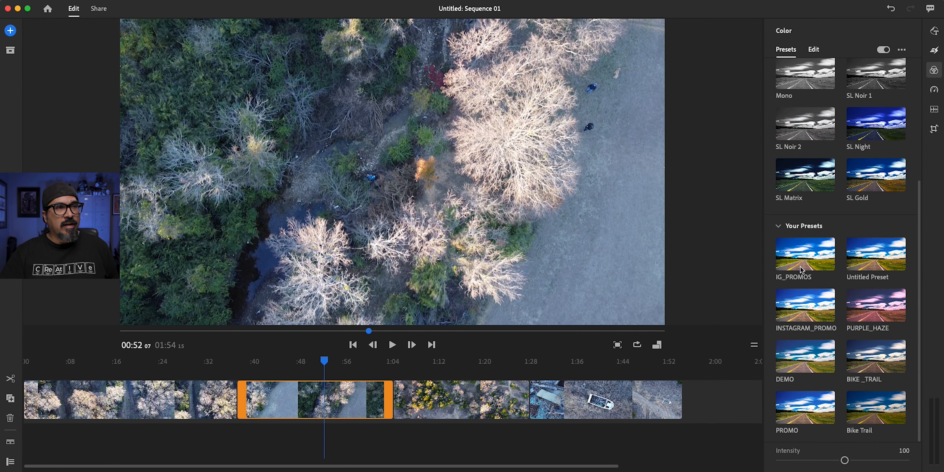
left_click(892, 423)
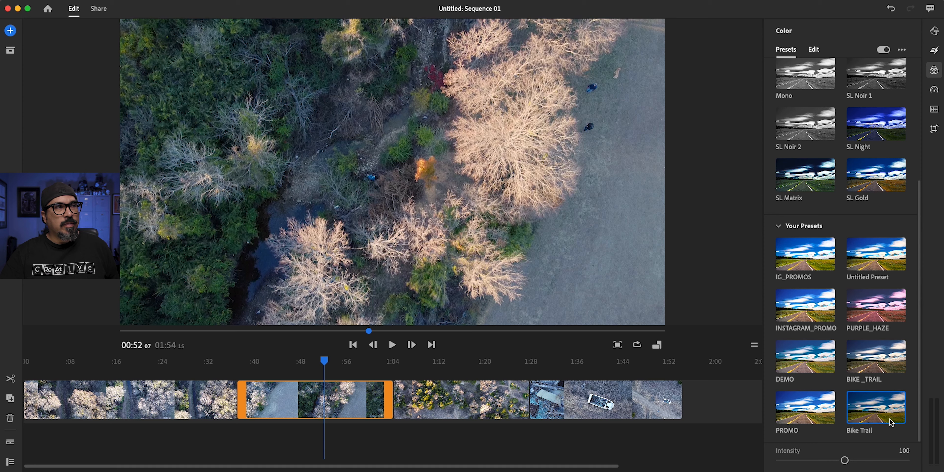
Apply the Bike Trail color preset to the third and fourth clips as well
left_click(424, 411)
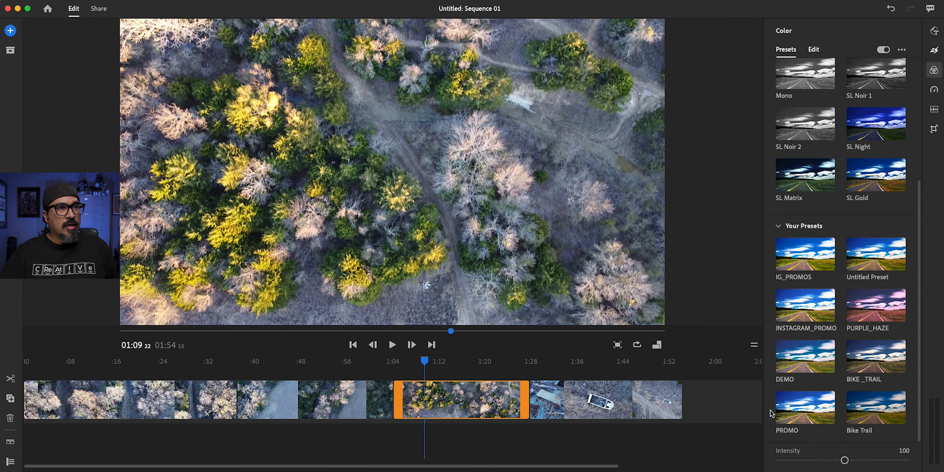
left_click(871, 411)
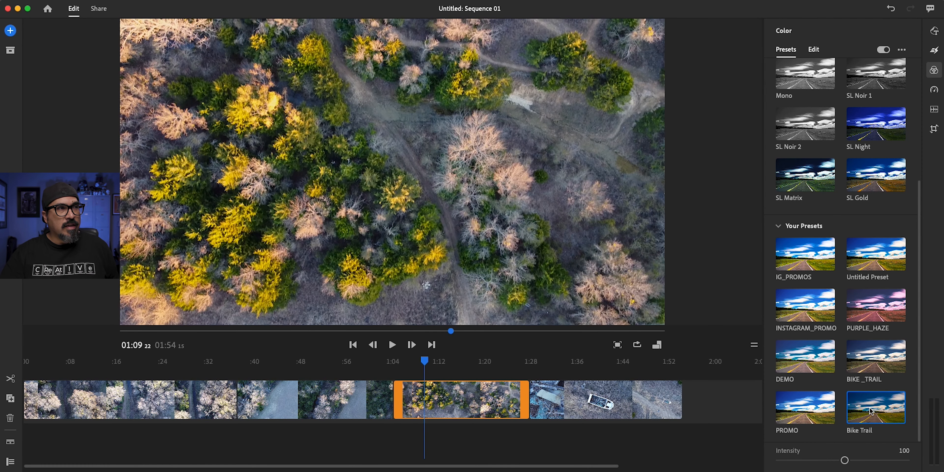
left_click(603, 411)
left_click(870, 398)
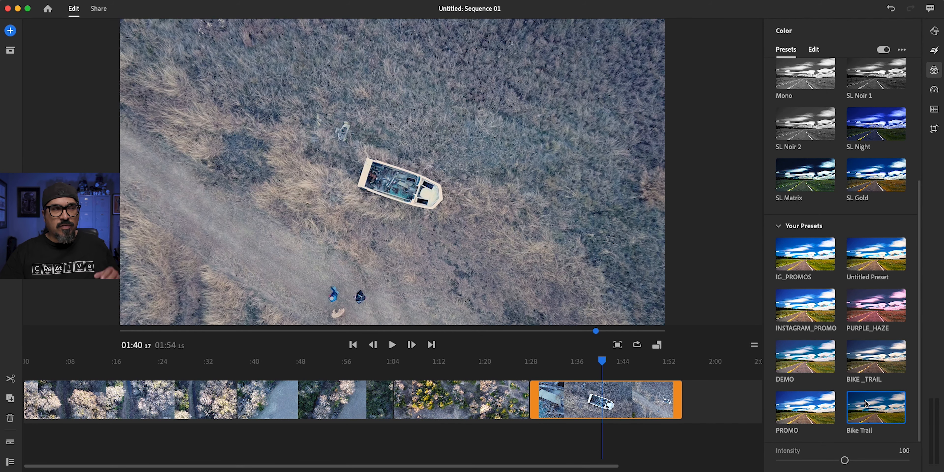
Compare the first, third and fourth clips' look and show the preset's individual color settings
left_click(139, 409)
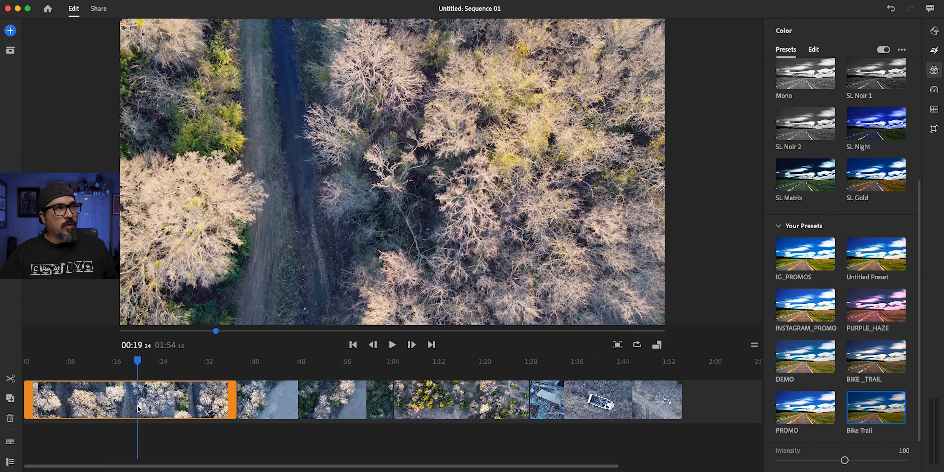
left_click(649, 400)
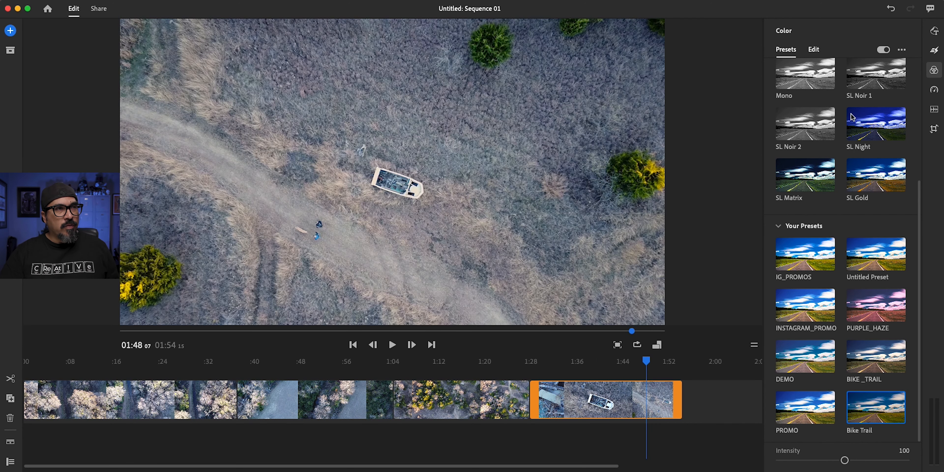
left_click(812, 52)
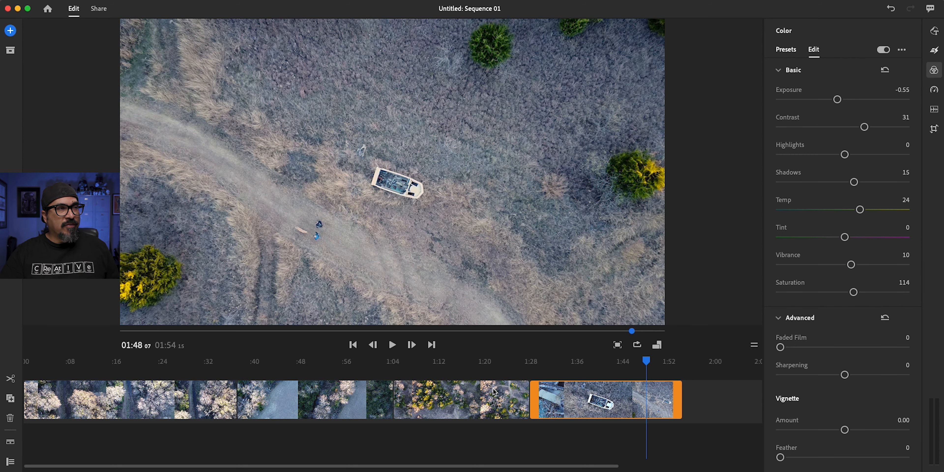
left_click(510, 395)
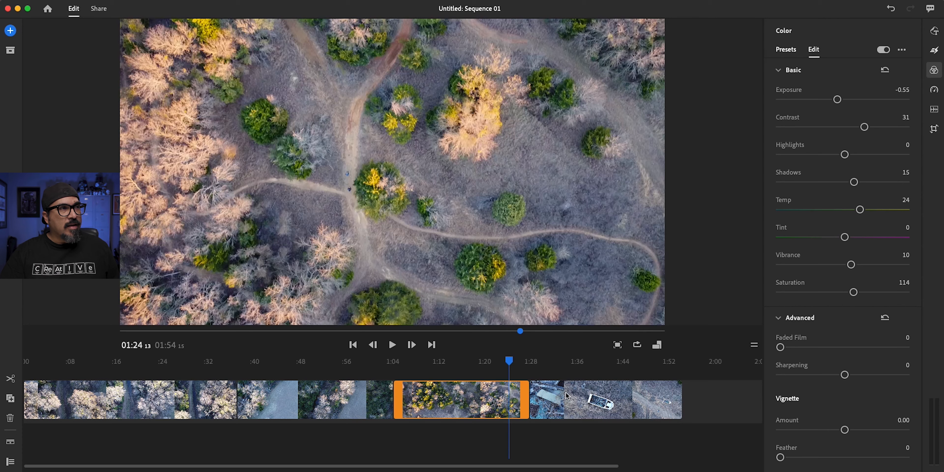
left_click(567, 396)
Fine-tune the third clip's color with Temp 23, Tint 8 and Highlights 35
left_click(478, 392)
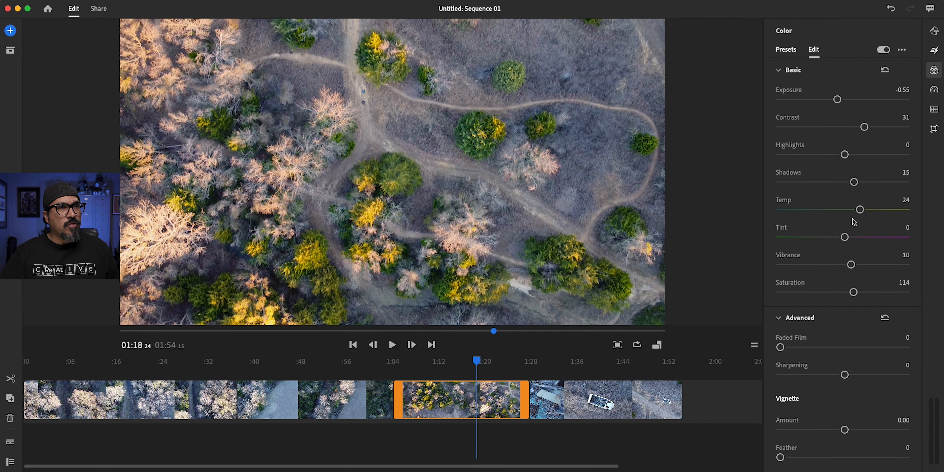
left_click_drag(859, 211, 860, 210)
left_click_drag(845, 237, 850, 237)
left_click_drag(851, 152, 867, 159)
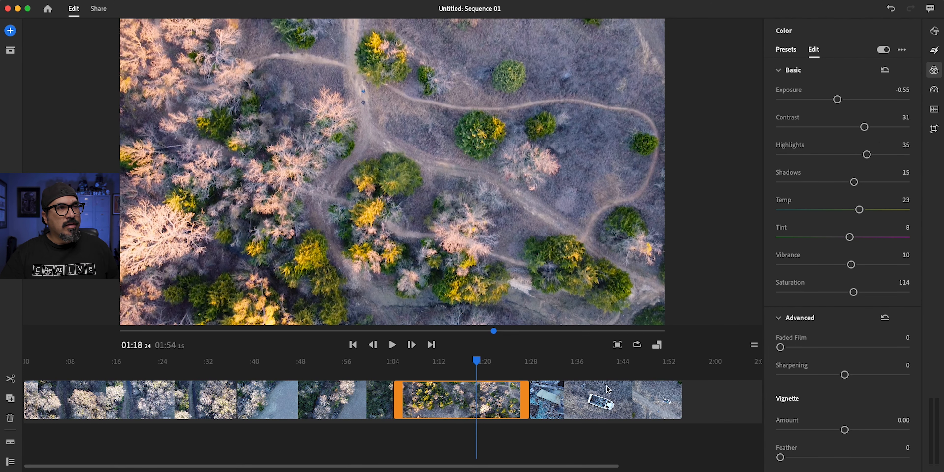
Fine-tune the fourth clip, the one with the boat, with Contrast 46, Highlights 31 and Temp 37
left_click(611, 390)
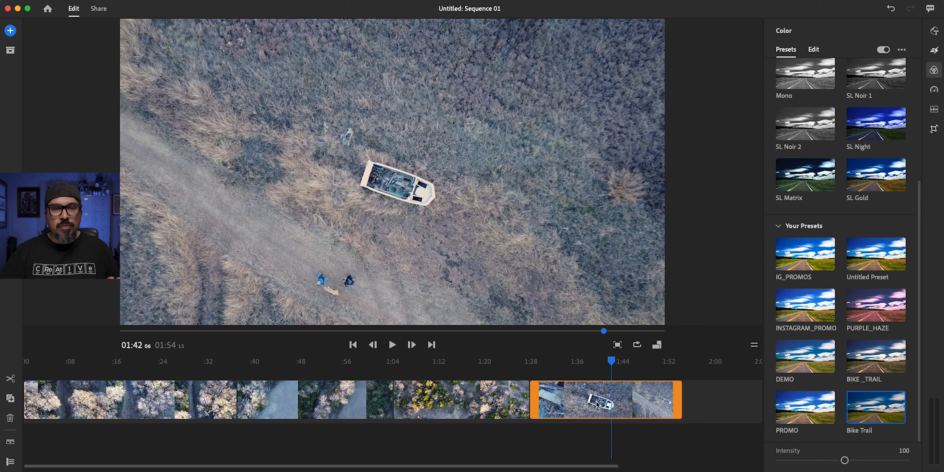
left_click_drag(611, 361, 656, 363)
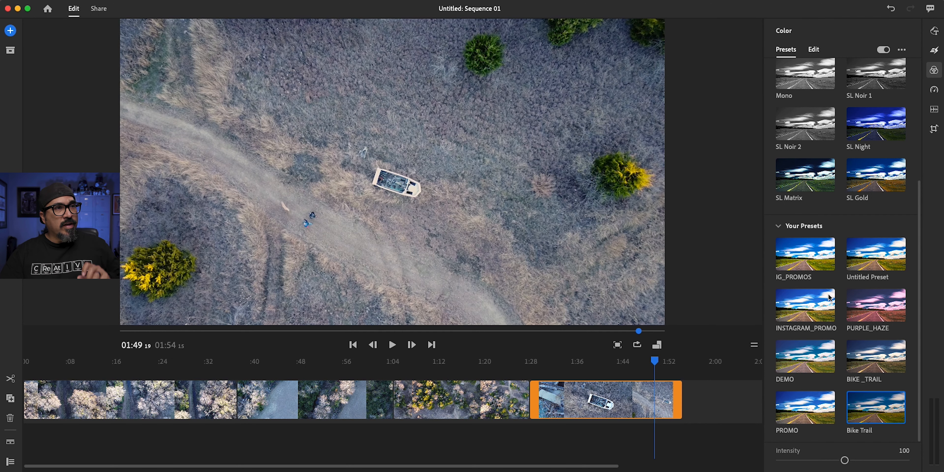
left_click(808, 50)
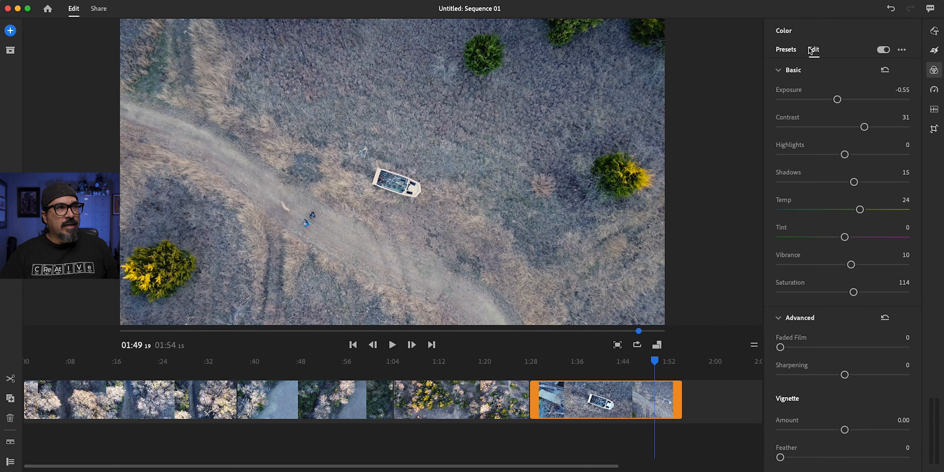
left_click_drag(864, 128, 874, 128)
left_click_drag(845, 154, 862, 166)
left_click_drag(860, 209, 865, 213)
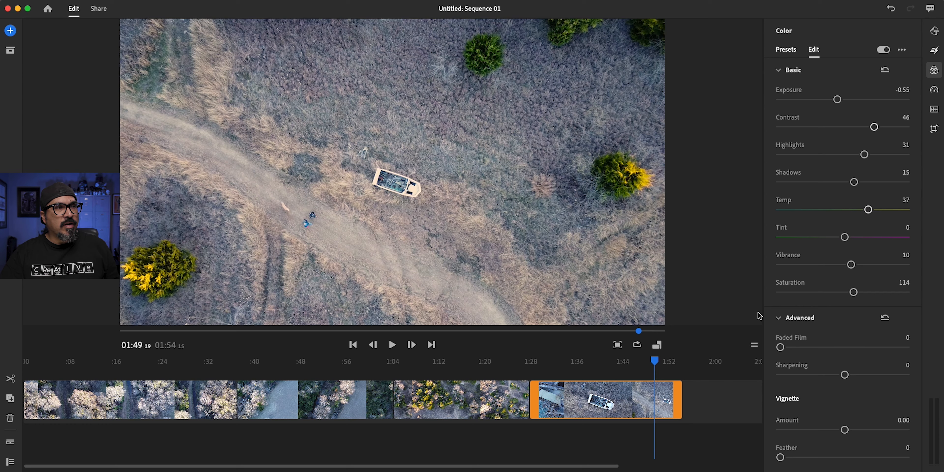
Compare the third clip with the fourth and set the third clip's Temp to 16
left_click(507, 408)
left_click(594, 408)
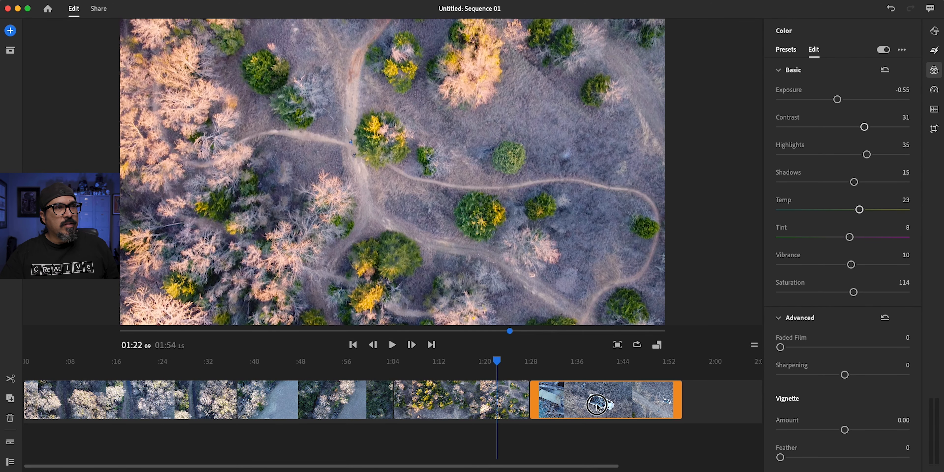
left_click(520, 411)
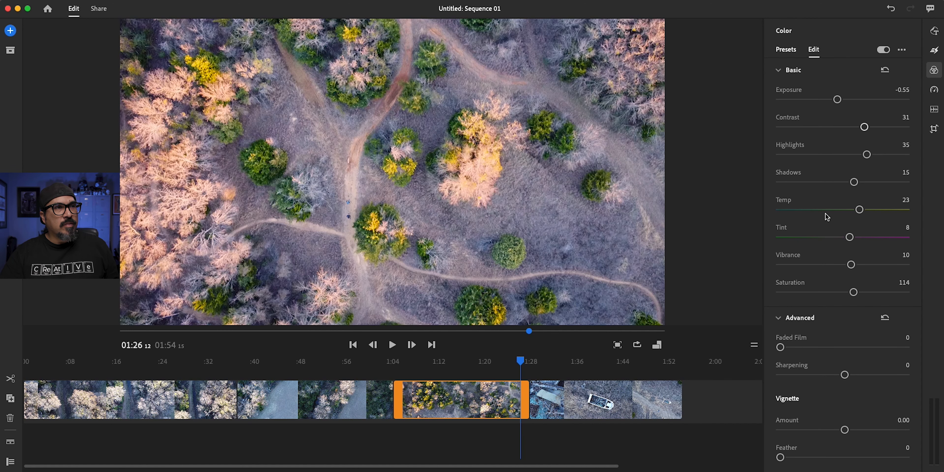
left_click_drag(863, 214, 853, 220)
Warm up the second clip by setting its Temp to 37
left_click(574, 395)
left_click(343, 417)
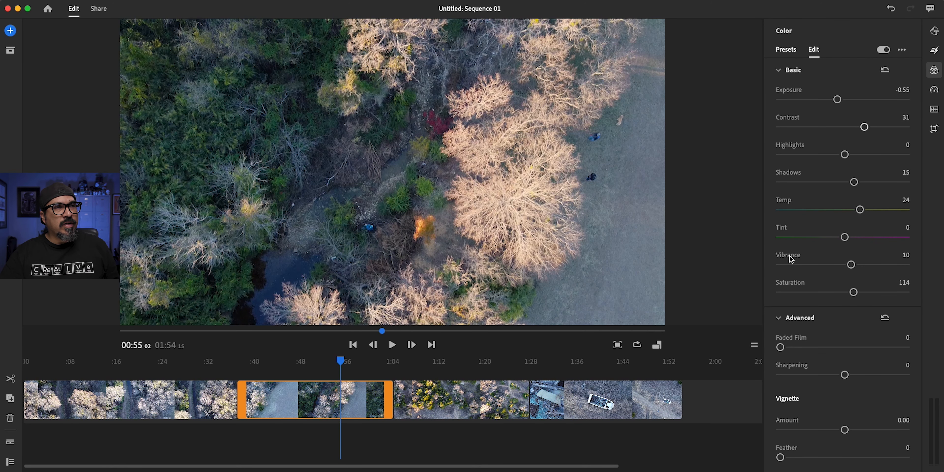
left_click_drag(864, 211, 866, 210)
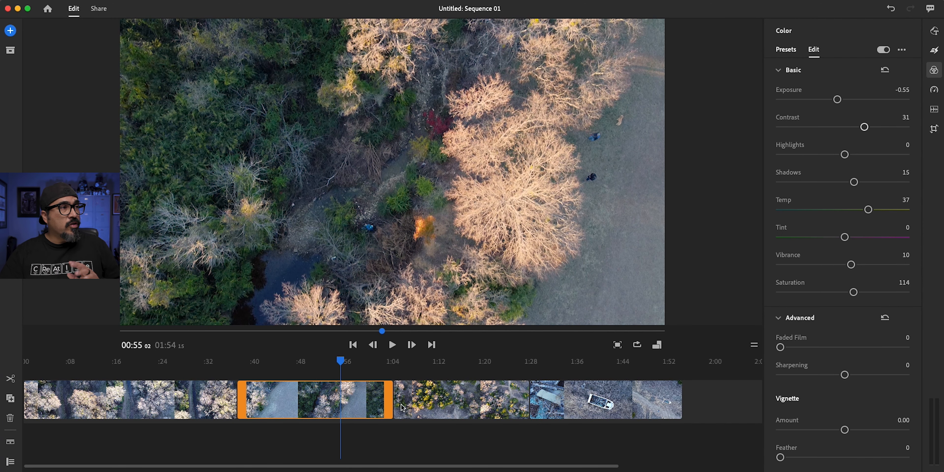
Review all four graded clips in turn and compare how well their colors match, especially the third and fourth
left_click(196, 407)
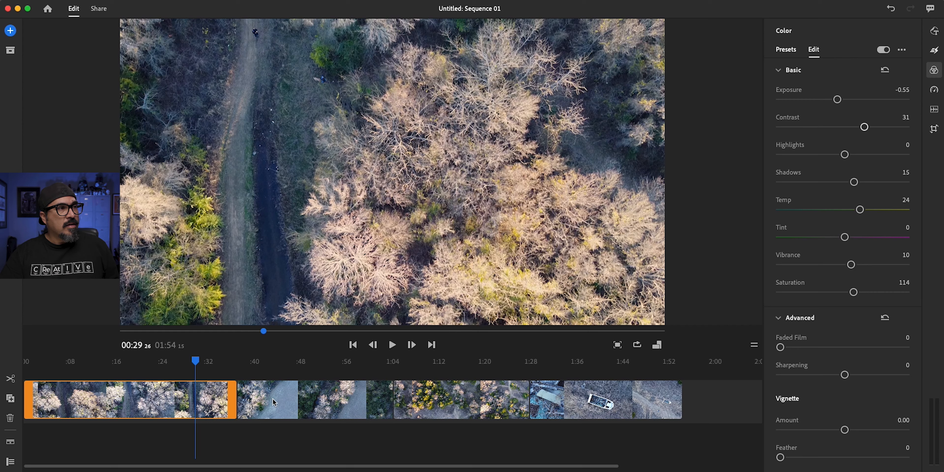
left_click(272, 398)
left_click(438, 410)
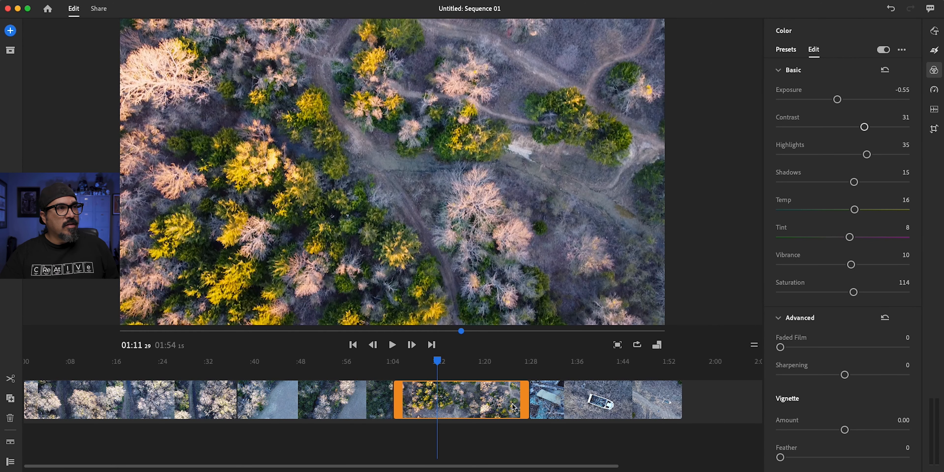
left_click(566, 396)
left_click(634, 362)
left_click_drag(634, 362, 676, 361)
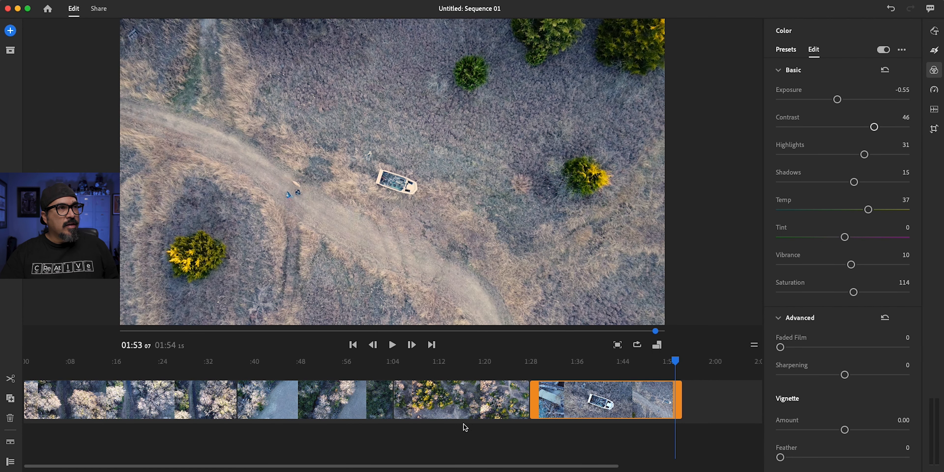
left_click(490, 413)
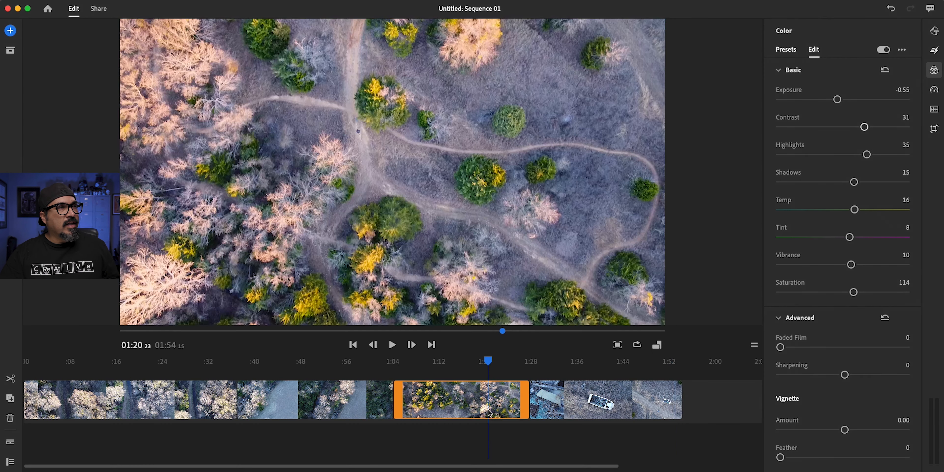
left_click(579, 411)
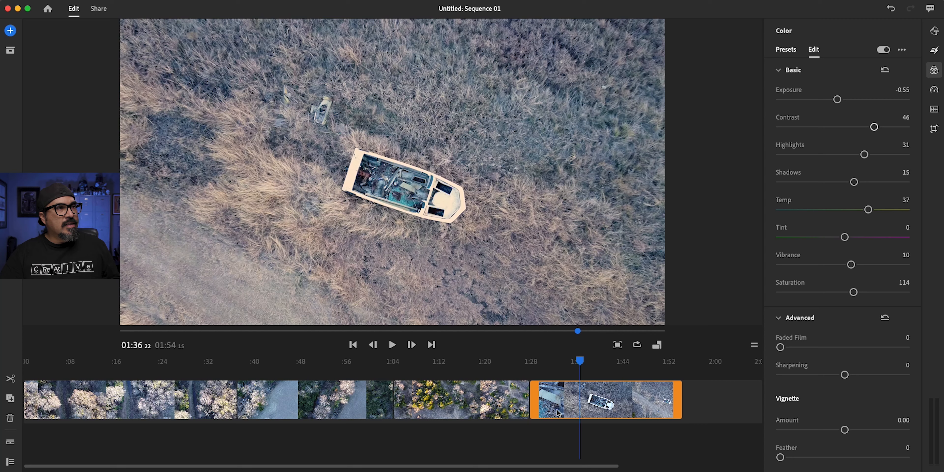
Brighten the fourth clip by setting its Exposure to 0.04 and compare it with the third clip
left_click(665, 362)
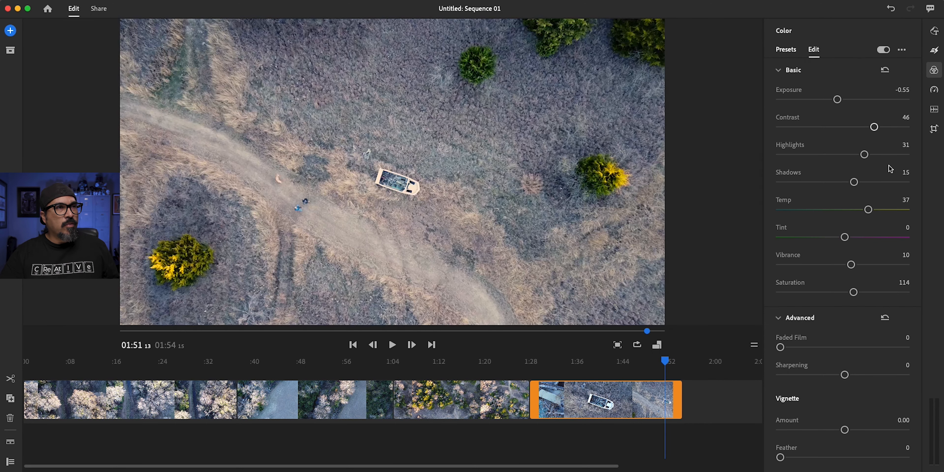
left_click_drag(837, 99, 839, 101)
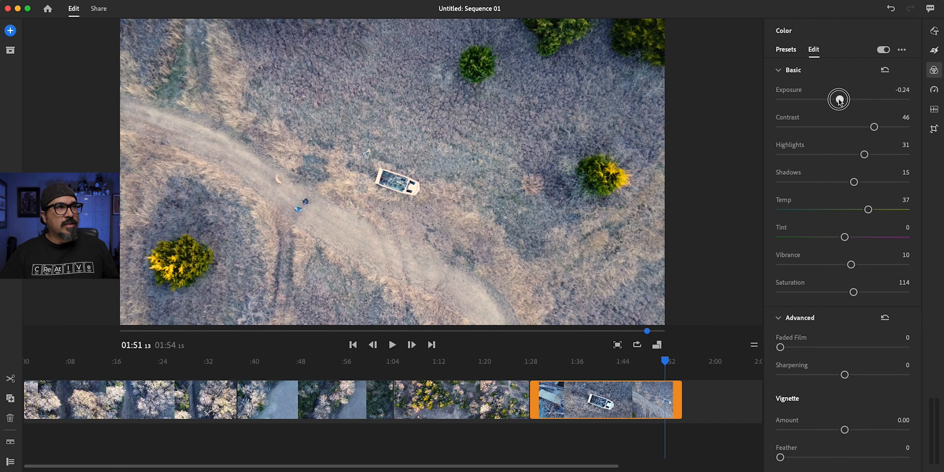
left_click_drag(839, 101, 843, 107)
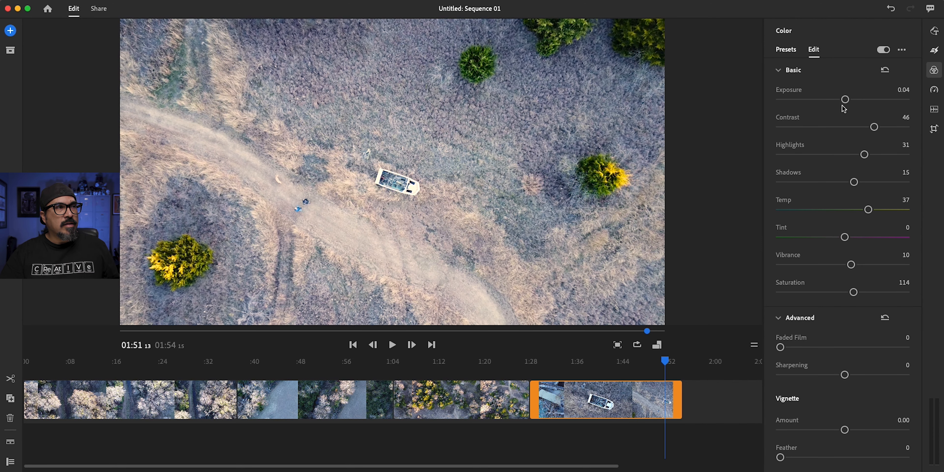
left_click(491, 402)
left_click(593, 395)
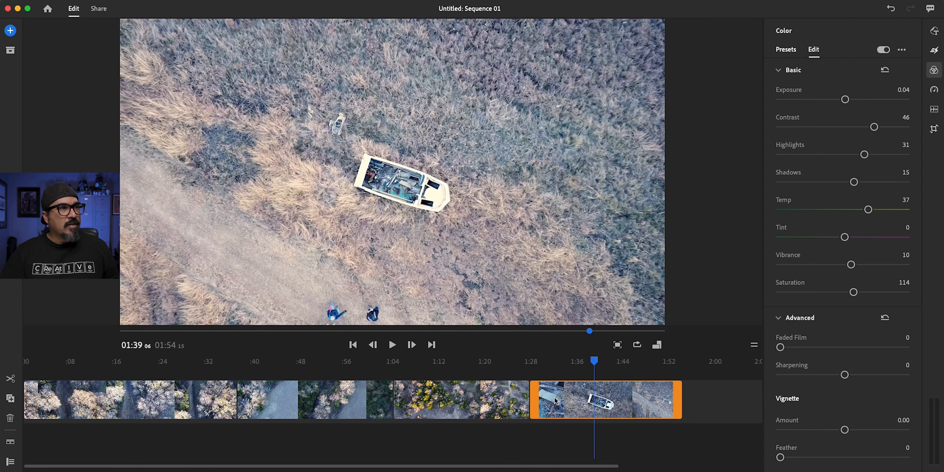
Raise Highlights to about 56 on the third clip and to 57 on the fourth clip
left_click(504, 401)
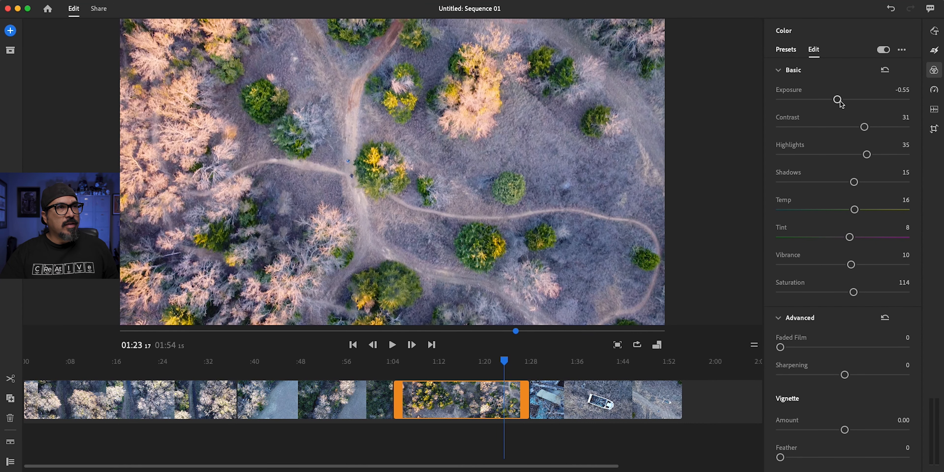
left_click_drag(871, 155, 876, 156)
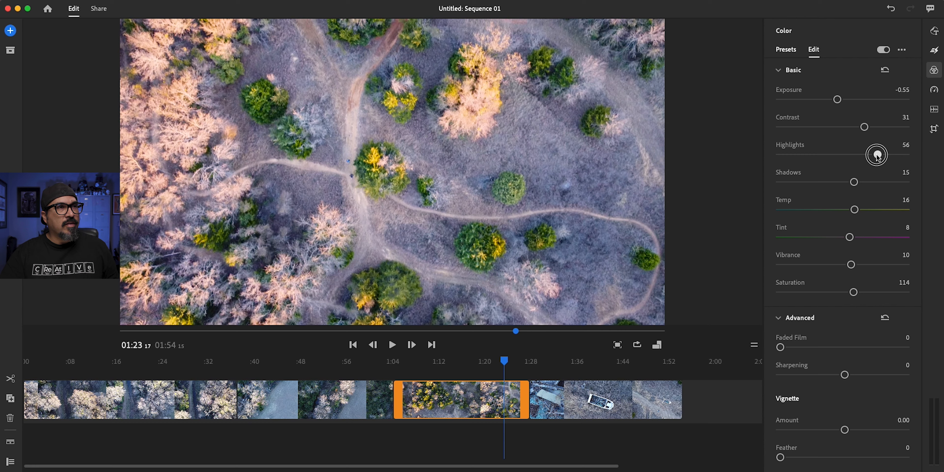
left_click(649, 405)
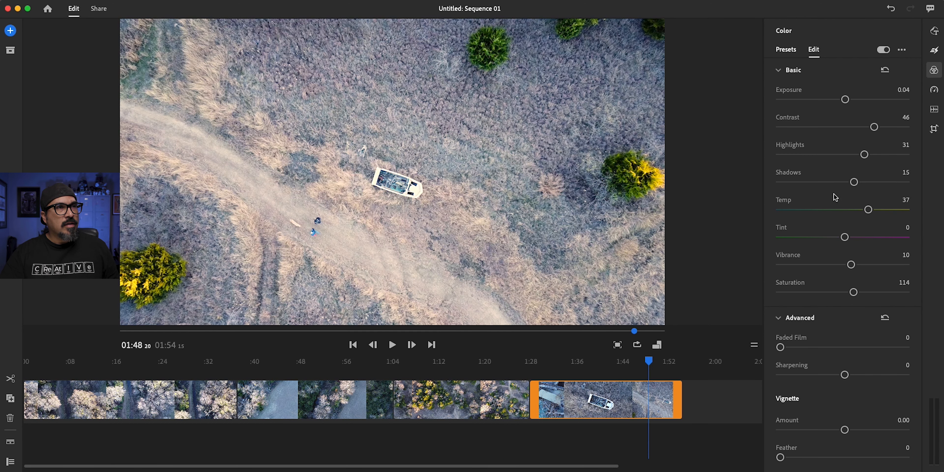
left_click(881, 155)
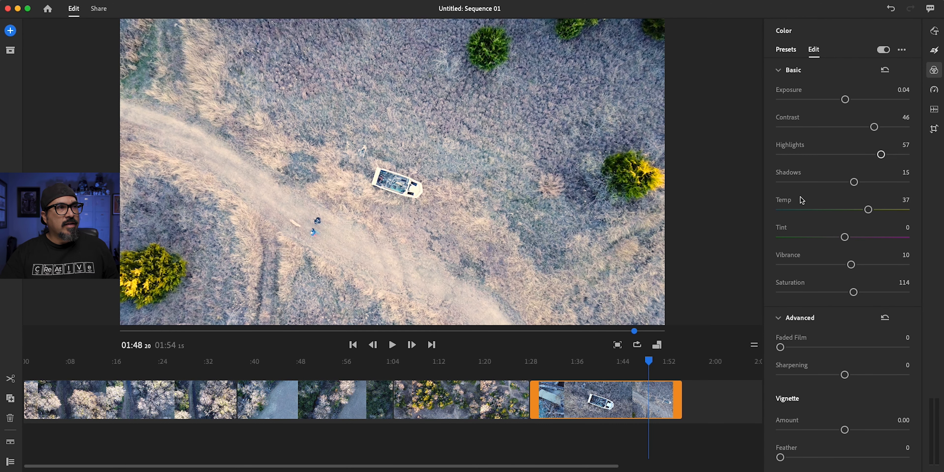
Raise Highlights to 45 on the second clip
left_click(471, 401)
left_click(342, 410)
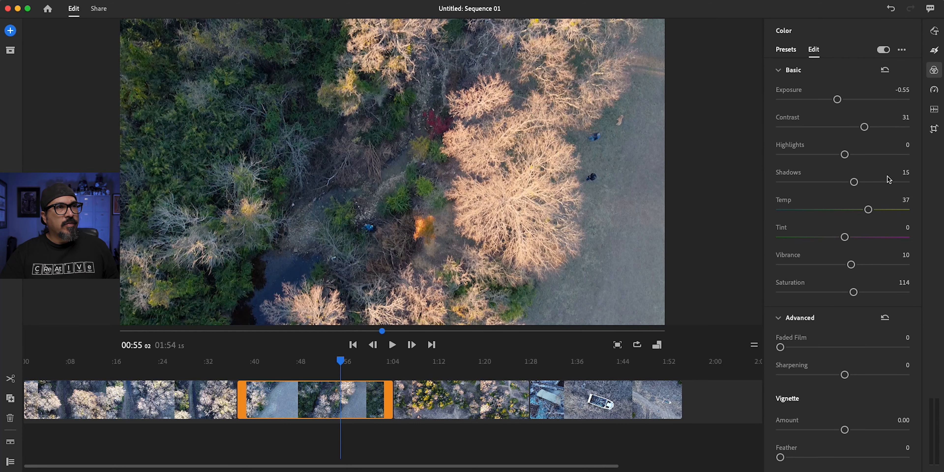
left_click(870, 155)
left_click_drag(870, 155, 873, 156)
Play short sections of all four clips in turn and compare how well their colors match
left_click(176, 394)
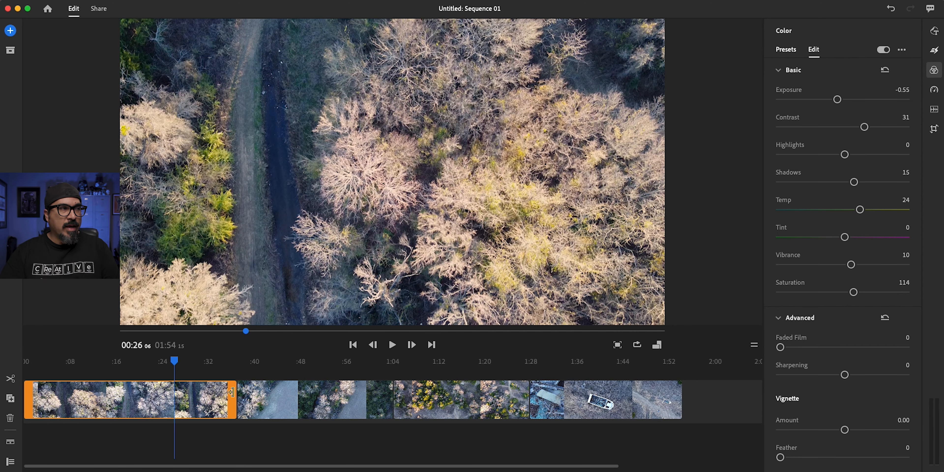
left_click(188, 361)
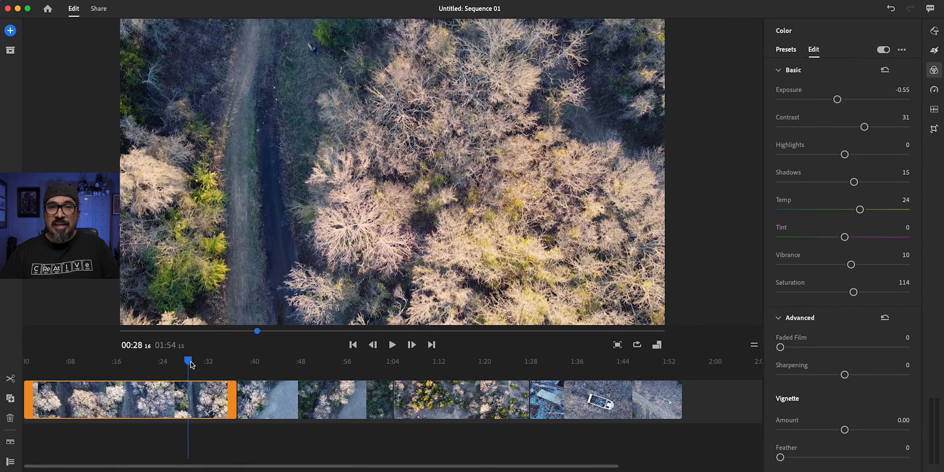
key("space")
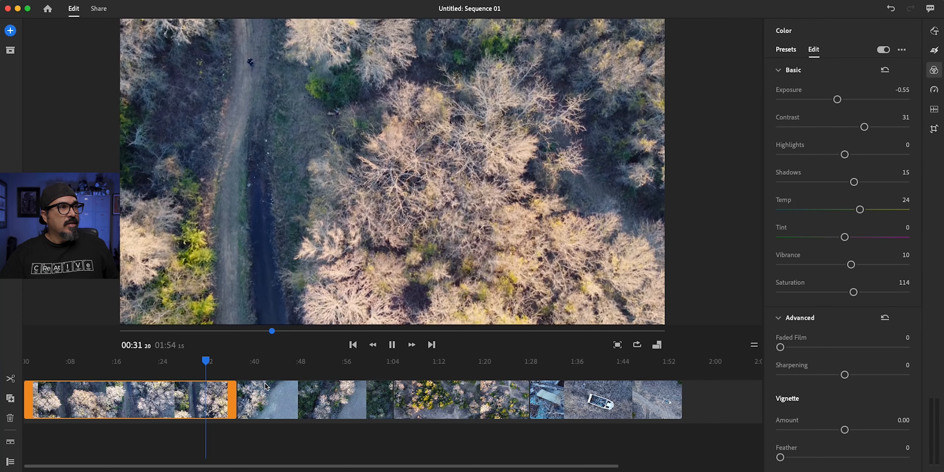
left_click(293, 361)
key("space")
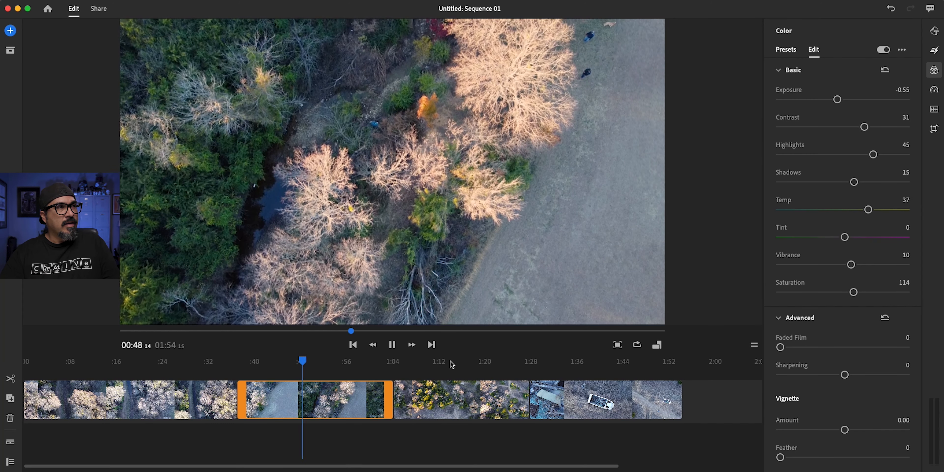
left_click(450, 362)
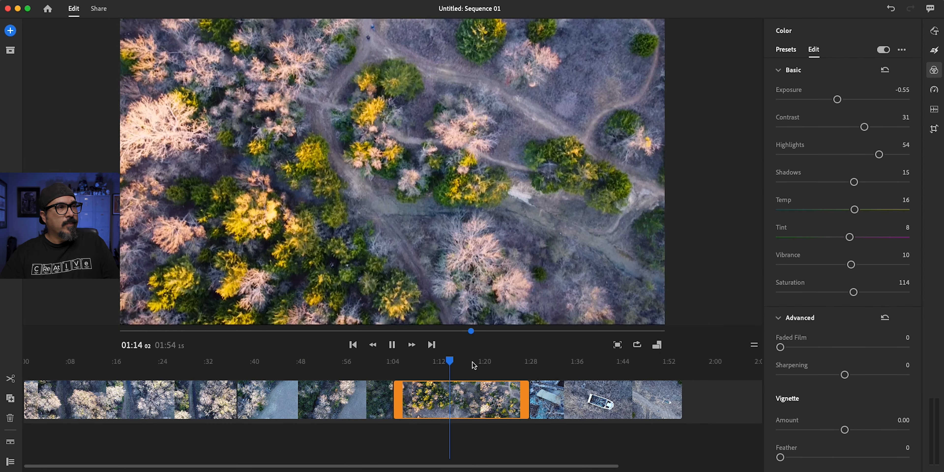
left_click(592, 365)
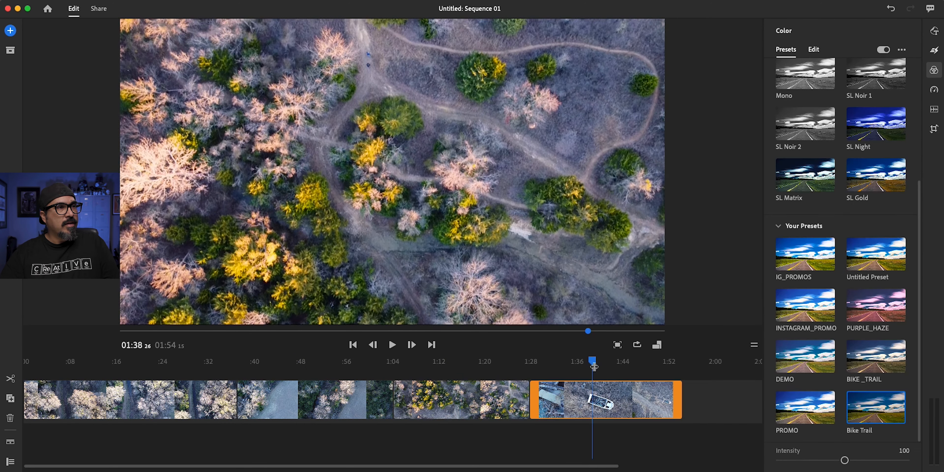
key("space")
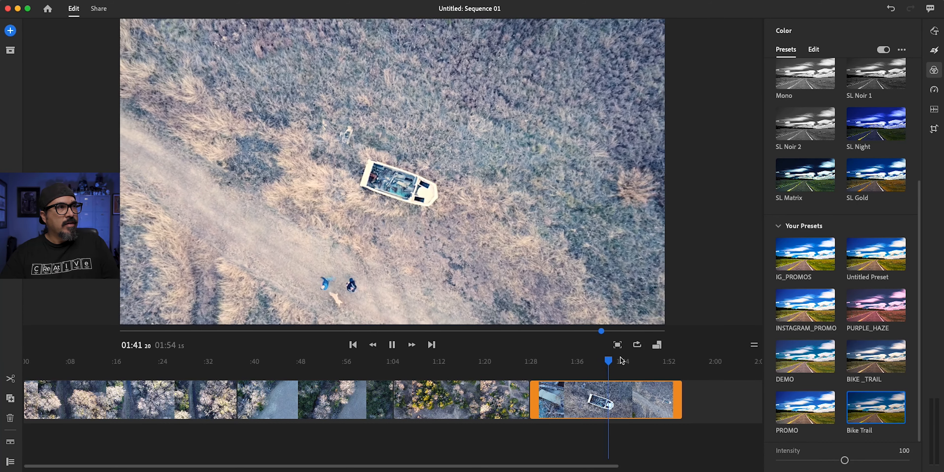
Warm up the fourth clip with the boat by setting its Temp to 54
left_click(604, 395)
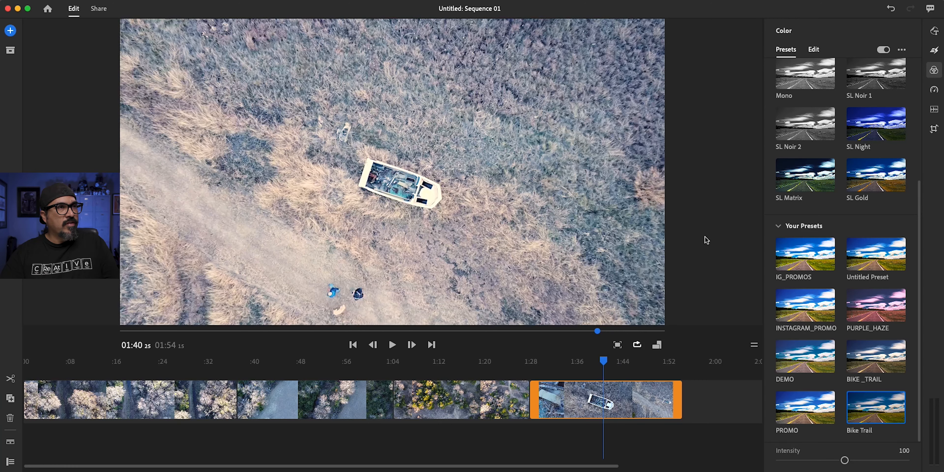
left_click(814, 49)
left_click_drag(868, 210, 879, 210)
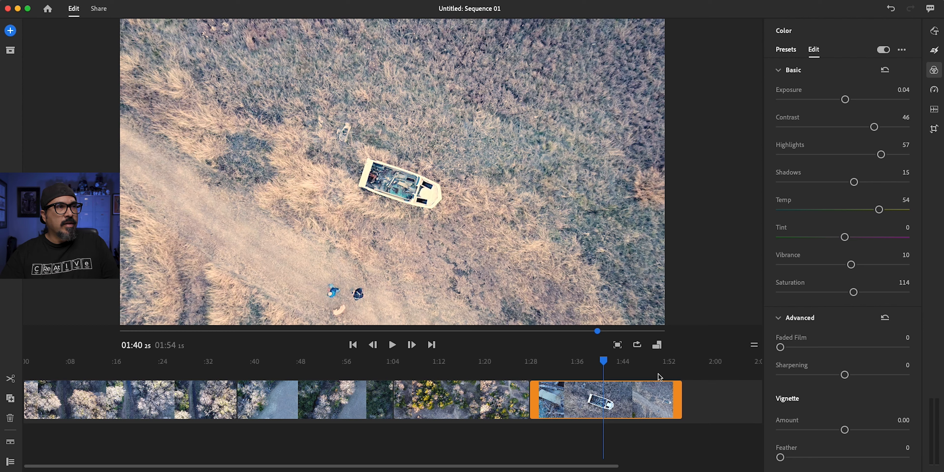
Compare the third and fourth clips, and warm up the third clip by setting its Temp to 33
left_click(492, 406)
left_click(562, 403)
left_click(476, 404)
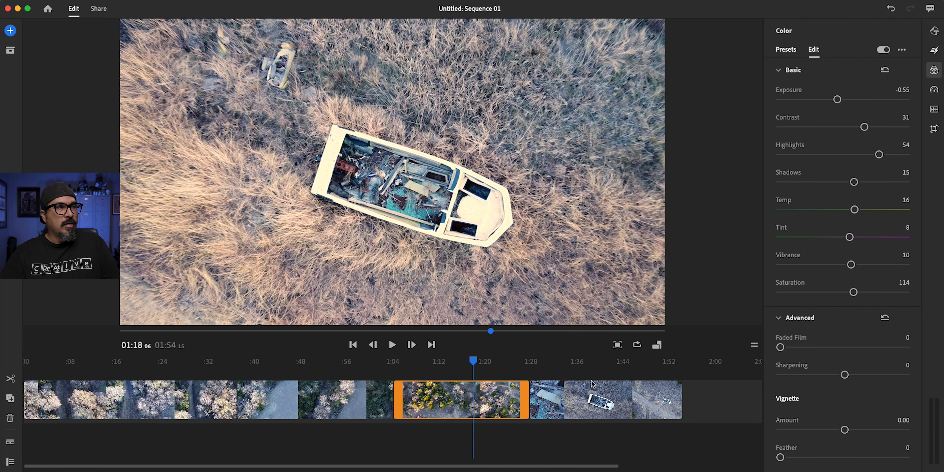
left_click(862, 212)
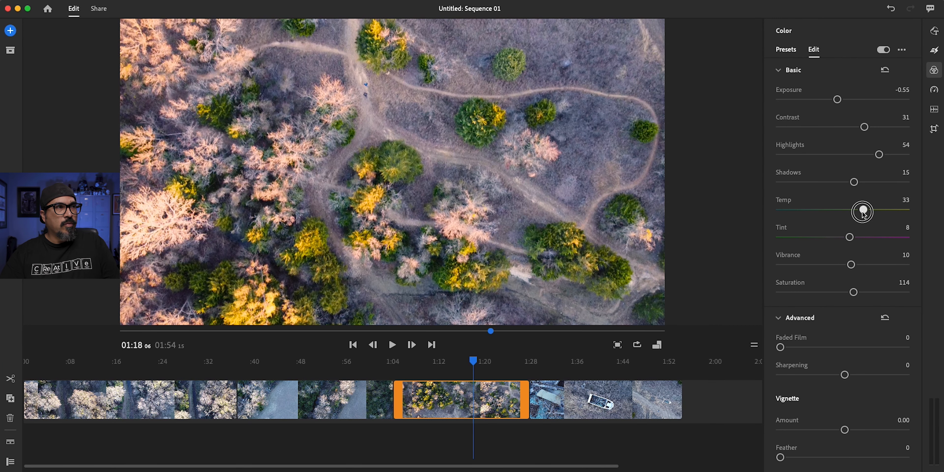
Check the color match across the first, second and third clips after the temperature changes
left_click(334, 413)
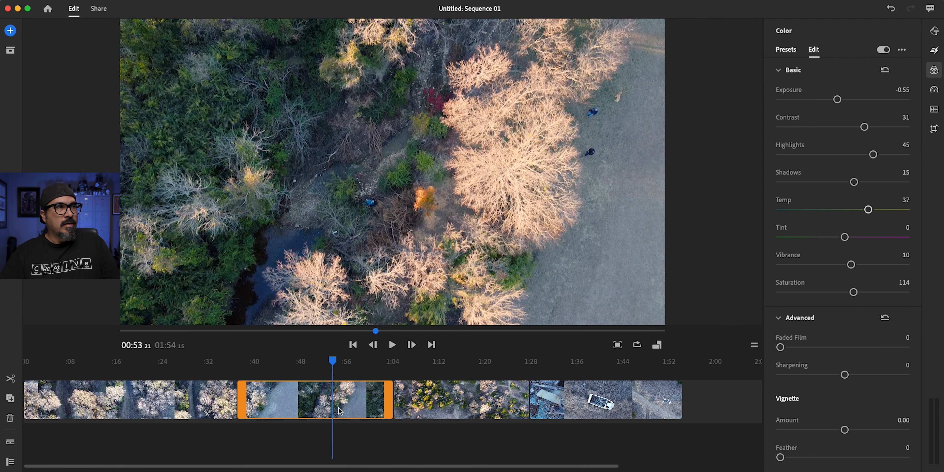
left_click(184, 411)
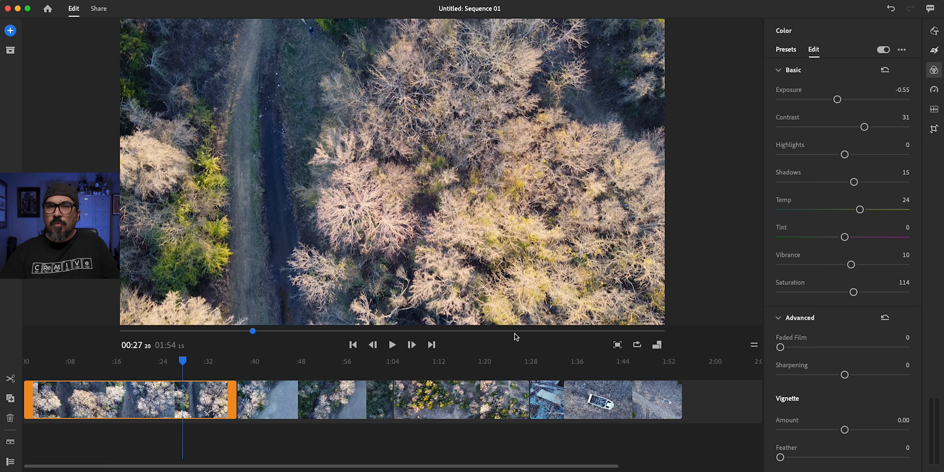
left_click(287, 403)
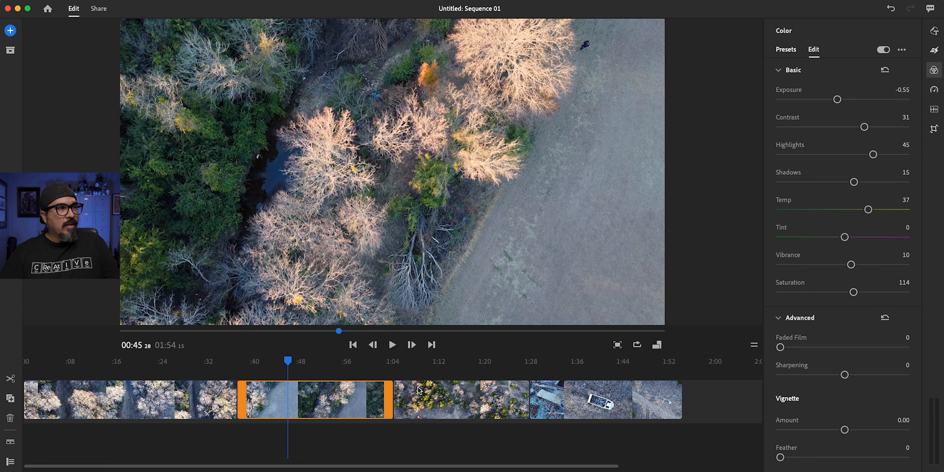
left_click(419, 391)
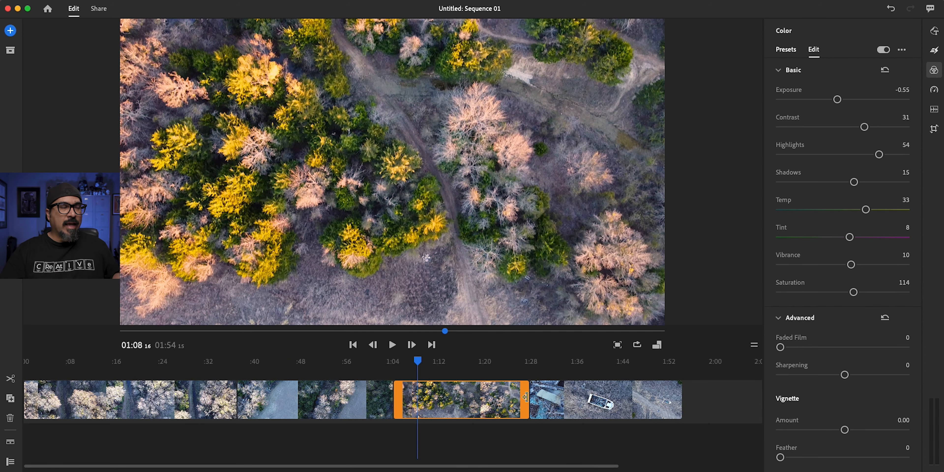